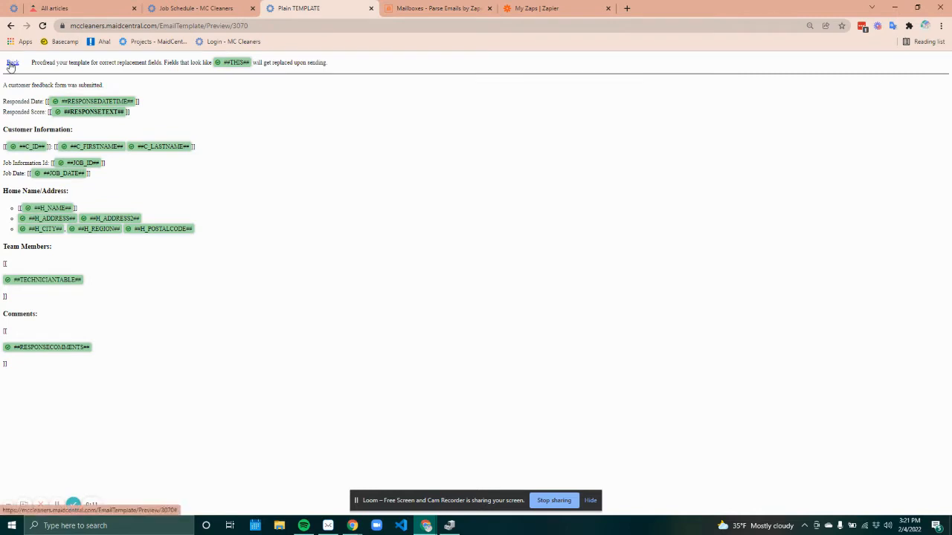
# Return from the preview to the Scorecard Response template editor and review its message from the customer information to the comments
pyautogui.click(11, 66)
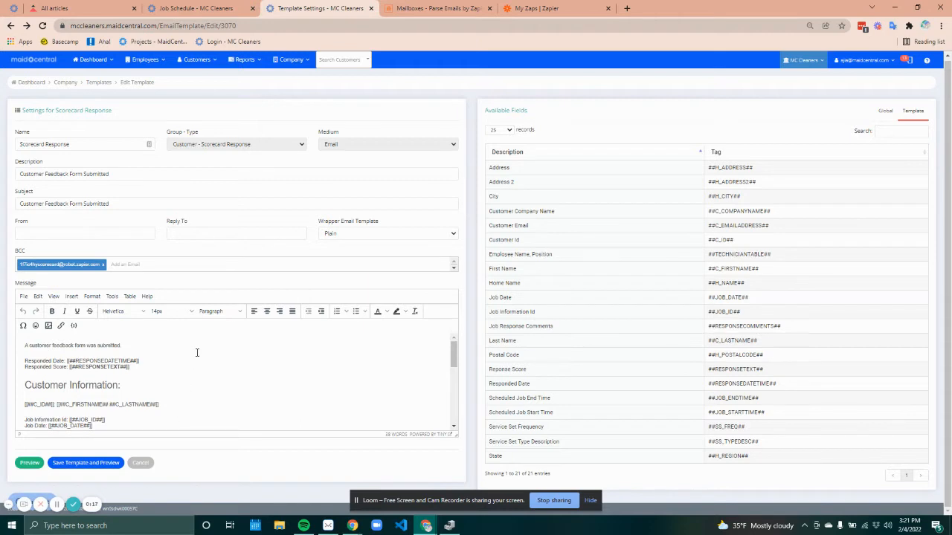
pyautogui.scroll(-8, 193, 353)
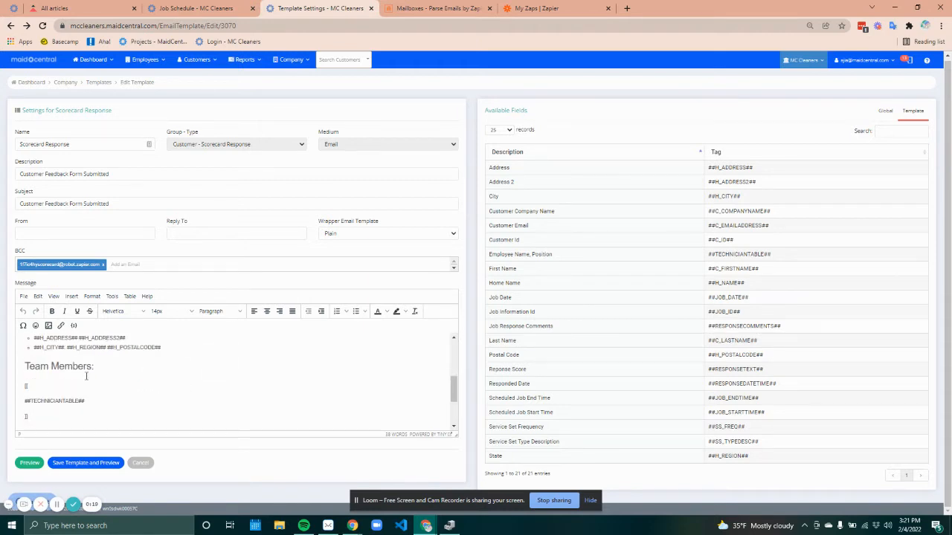
pyautogui.scroll(-1, 47, 403)
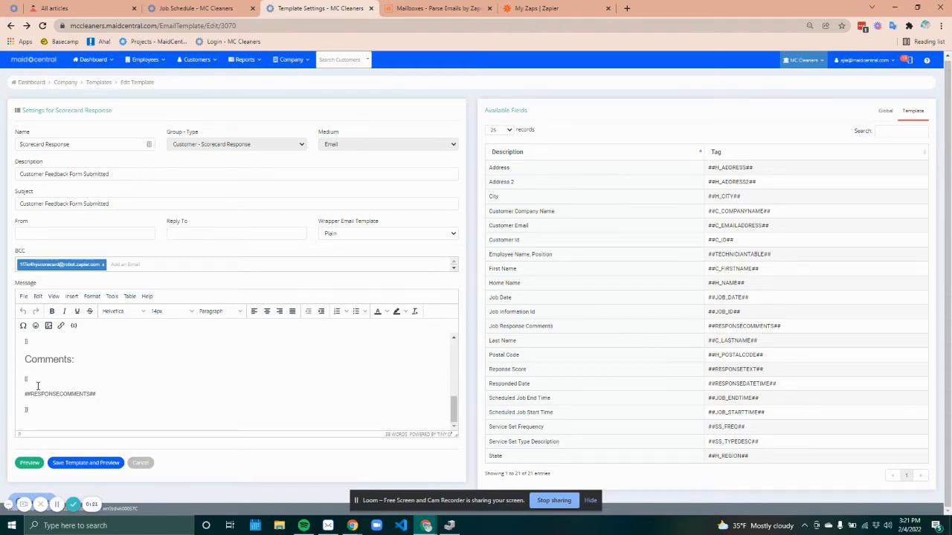
pyautogui.scroll(9, 85, 389)
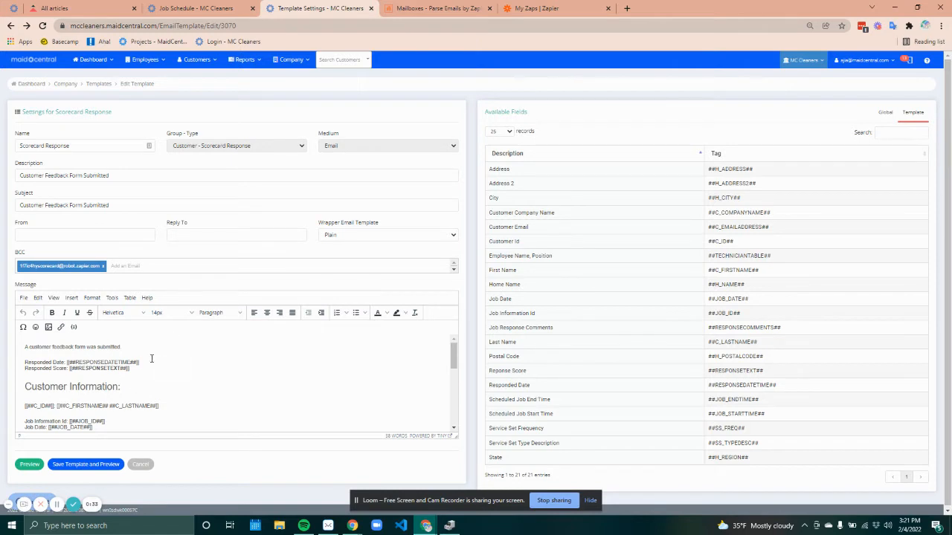
pyautogui.scroll(-10, 220, 368)
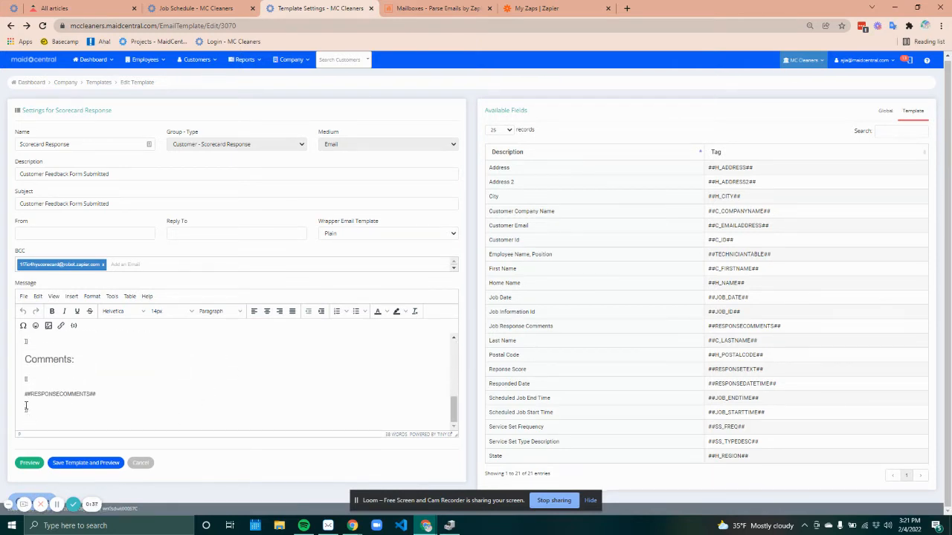
# Try adding a "ClientDataStart" line followed by double square brackets below the Comments block and setting their text color to white
pyautogui.press('Return')
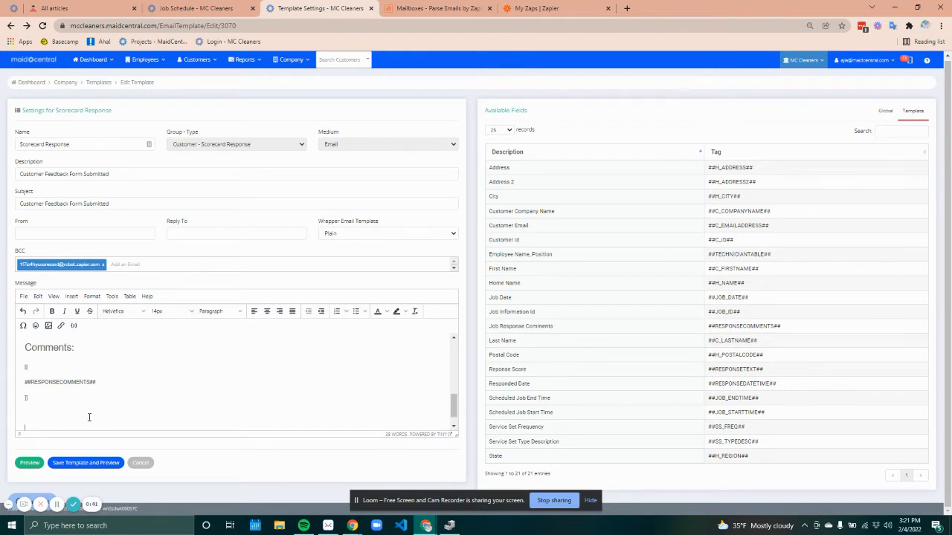
pyautogui.write('Clic')
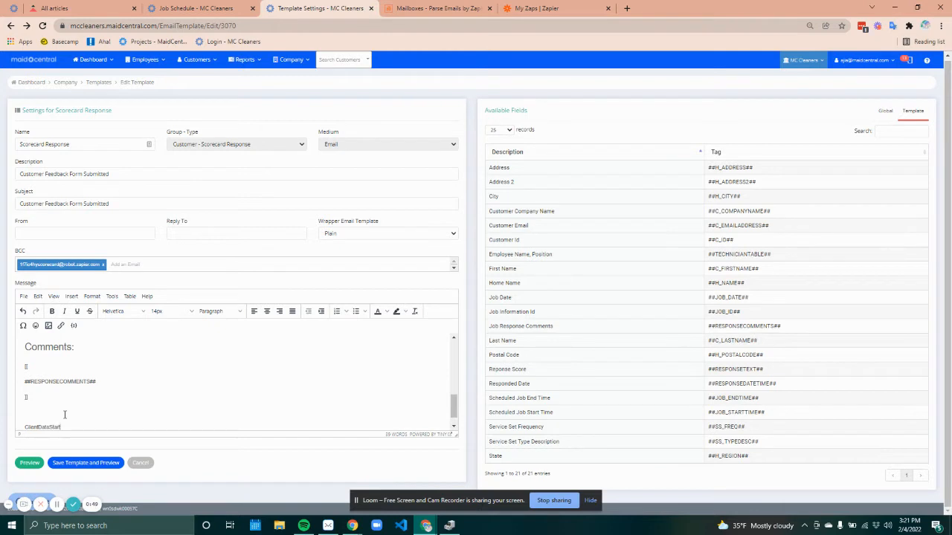
pyautogui.press('Return')
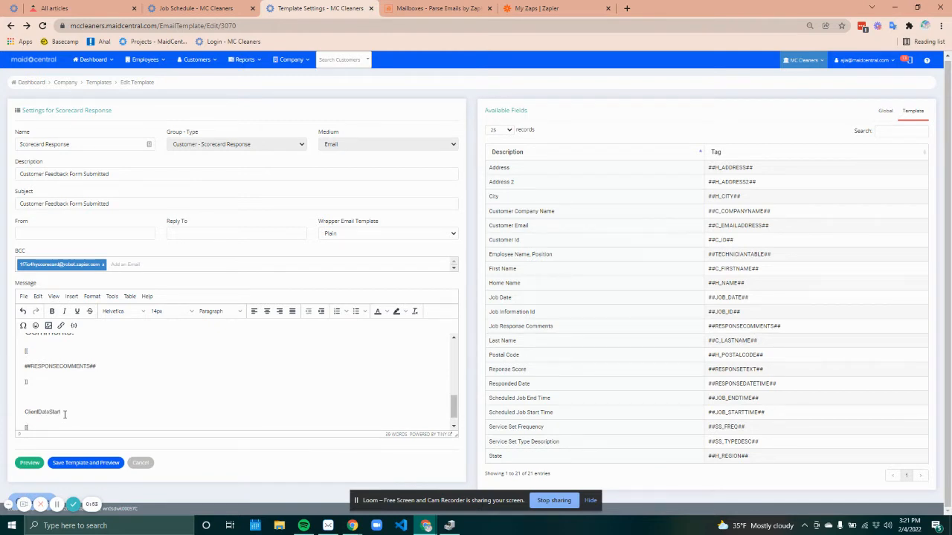
pyautogui.moveTo(46, 424); pyautogui.dragTo(22, 414)
pyautogui.click(385, 311)
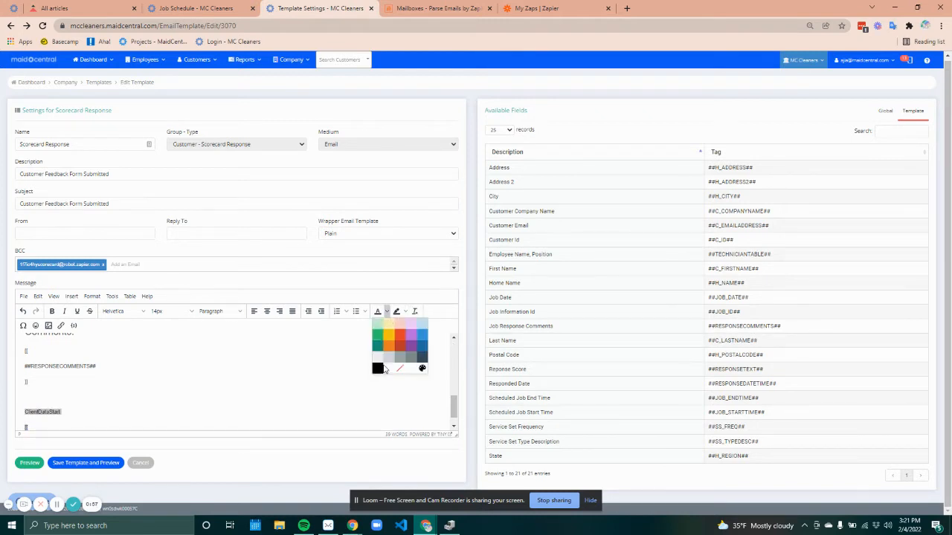
pyautogui.click(378, 369)
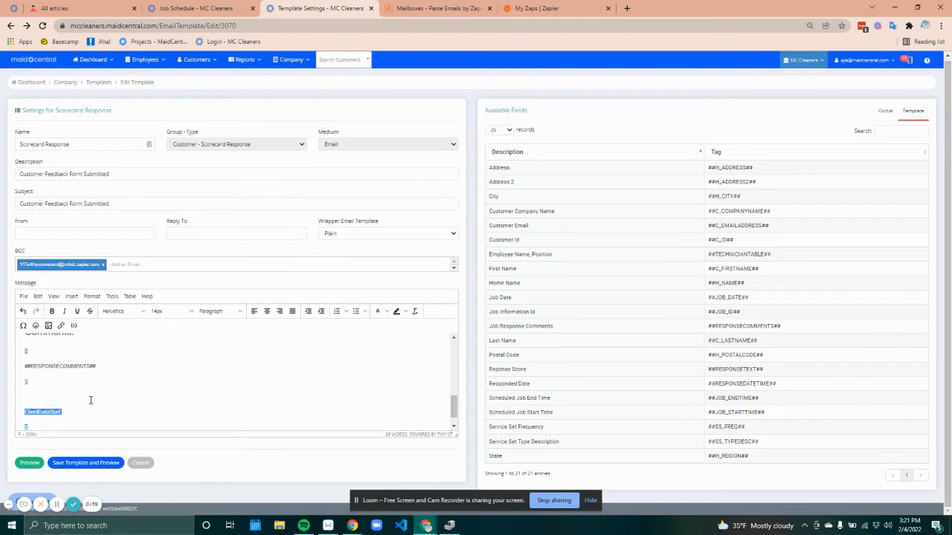
pyautogui.scroll(-1, 191, 382)
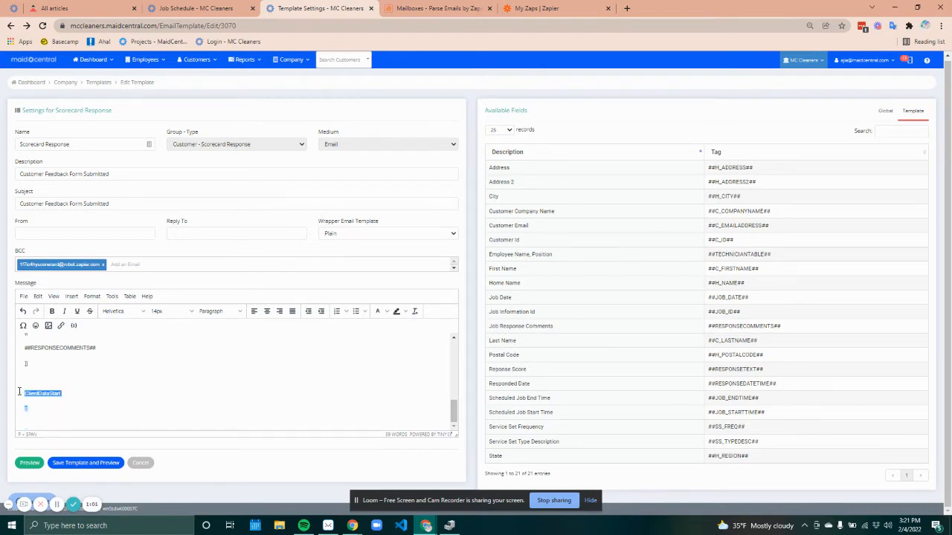
pyautogui.scroll(3, 79, 397)
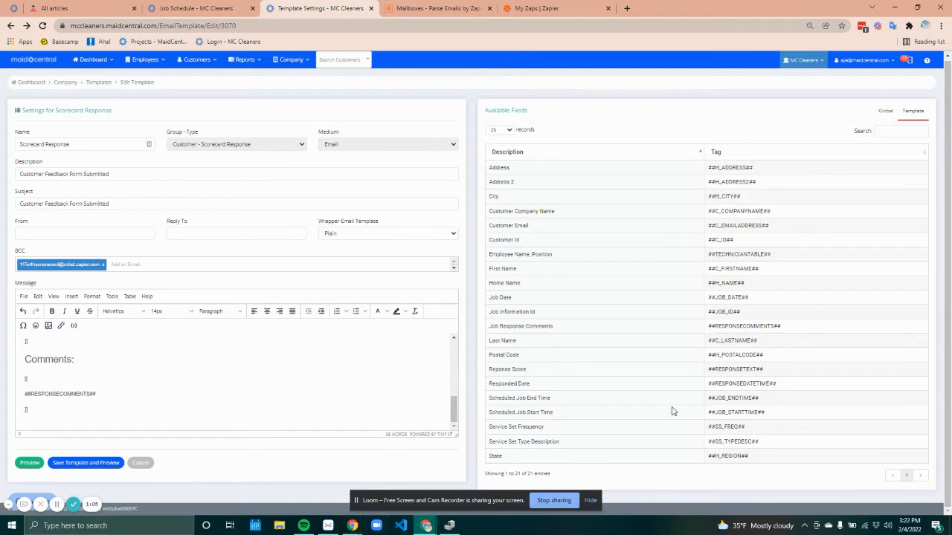
# Switch to the Email Parser by Zapier mailbox list to view it, and open the Scorecards Zap in Zapier
pyautogui.click(434, 8)
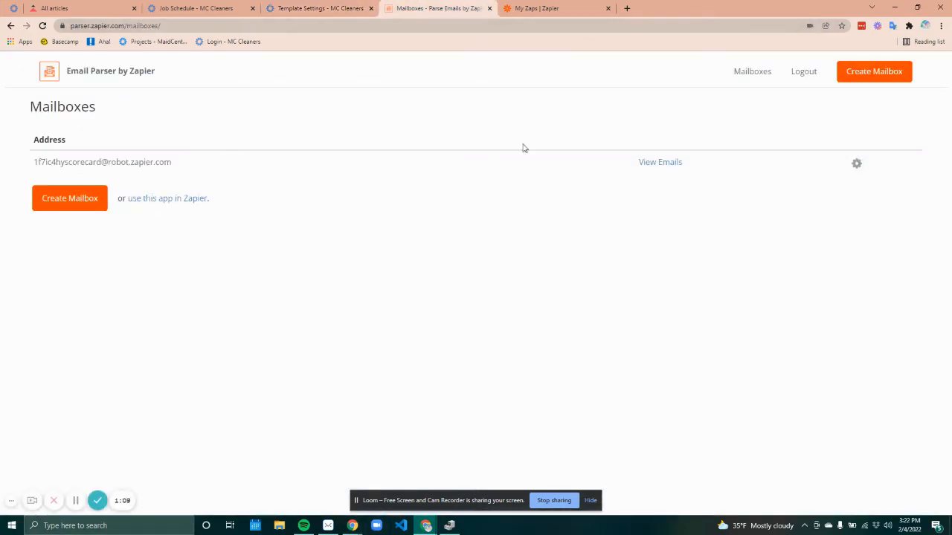
pyautogui.click(558, 8)
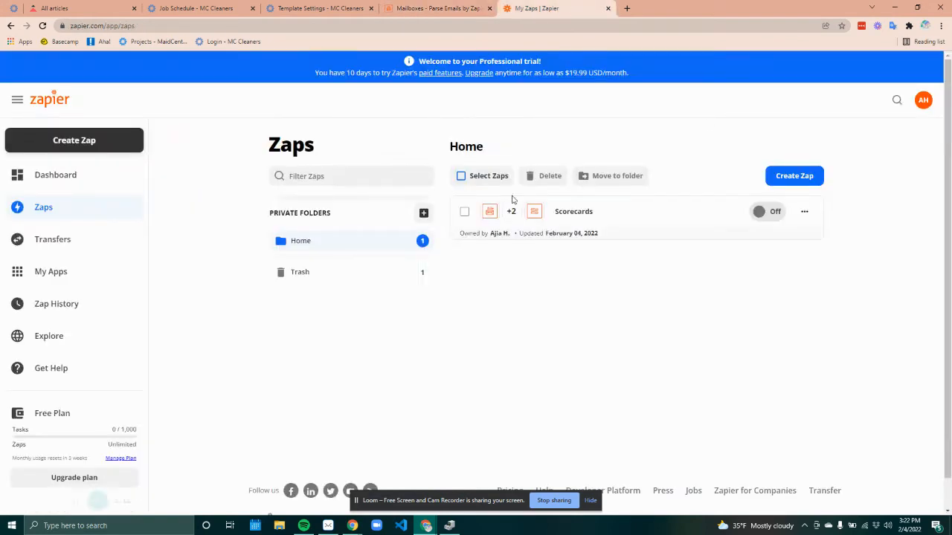
pyautogui.click(591, 211)
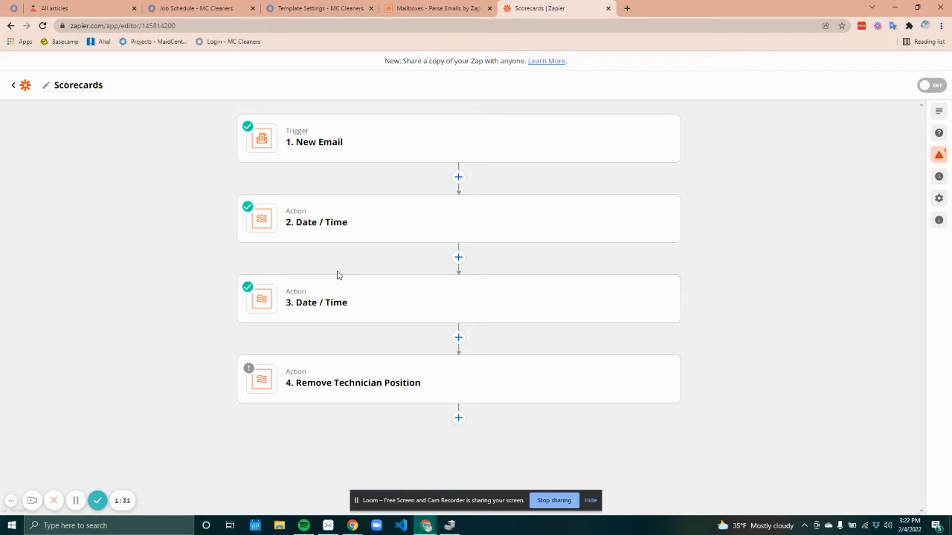
# Set the trigger's app to Email Parser by Zapier with the New Email event and continue to the account selection
pyautogui.click(410, 128)
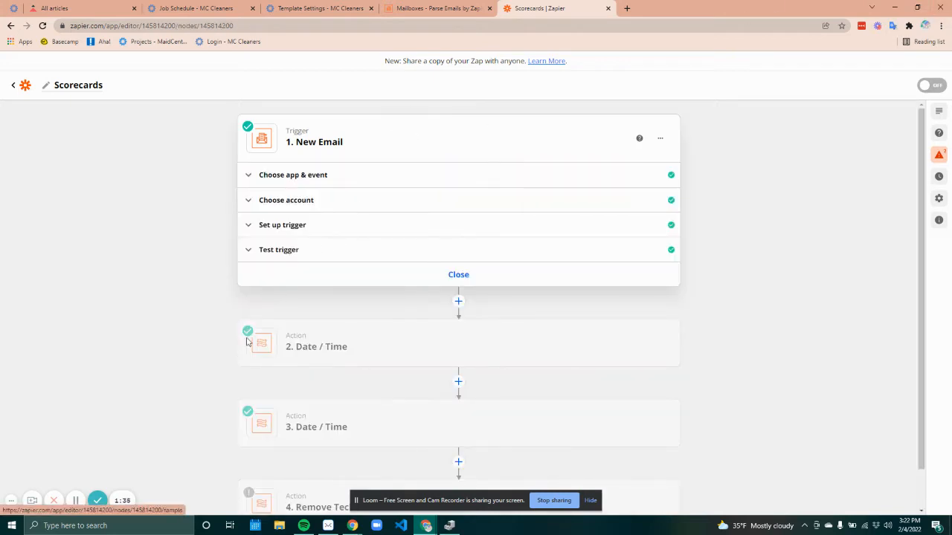
pyautogui.rightClick(284, 223)
pyautogui.click(336, 174)
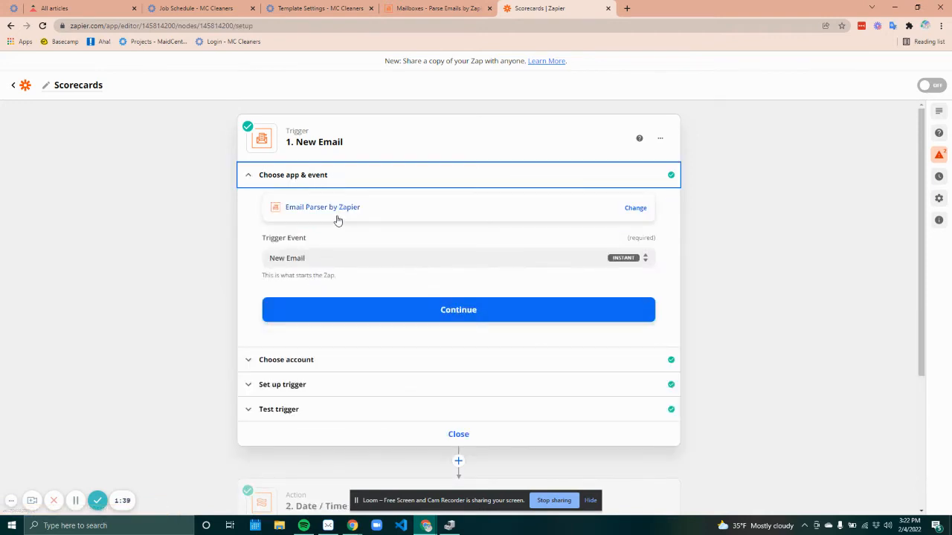
pyautogui.click(338, 220)
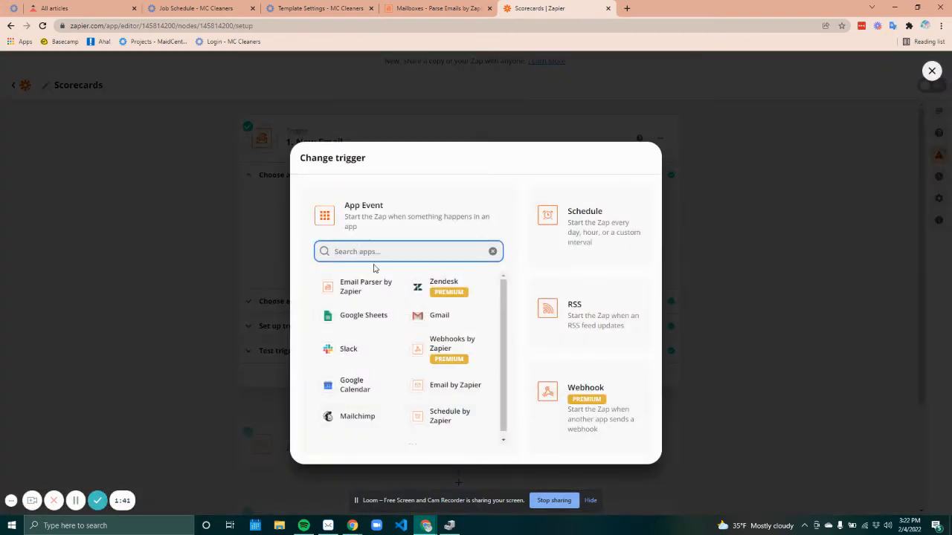
pyautogui.write('pars')
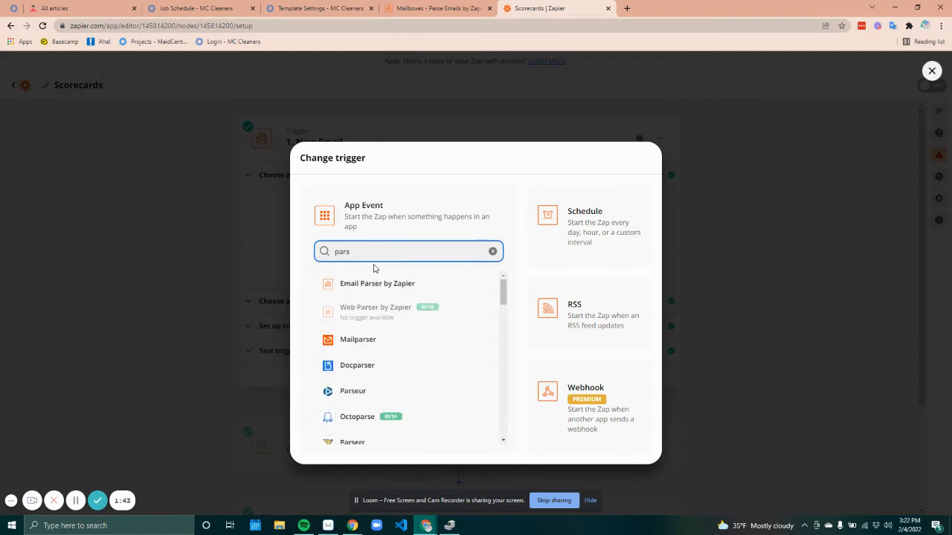
pyautogui.click(391, 285)
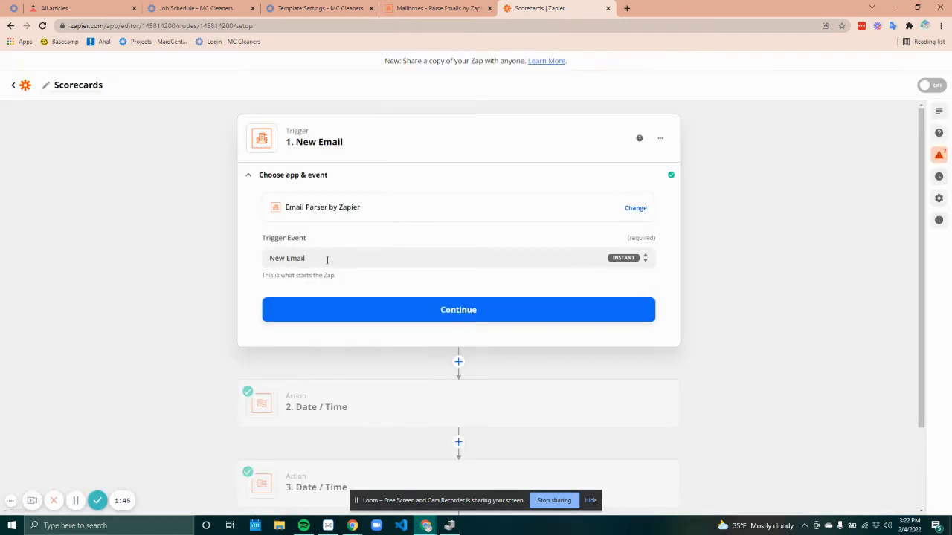
pyautogui.click(361, 308)
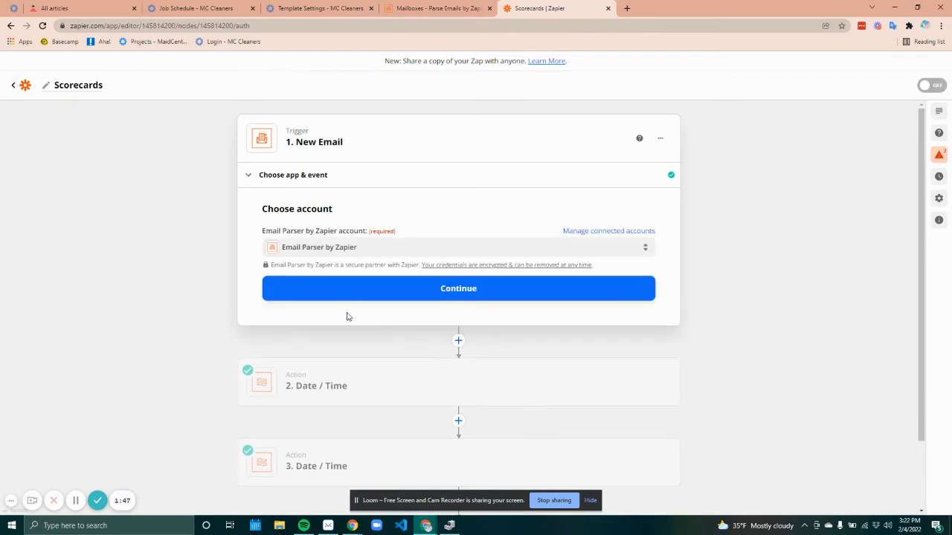
# Choose the existing Email Parser by Zapier account and the scorecard mailbox for the New Email trigger, and close the trigger
pyautogui.click(295, 247)
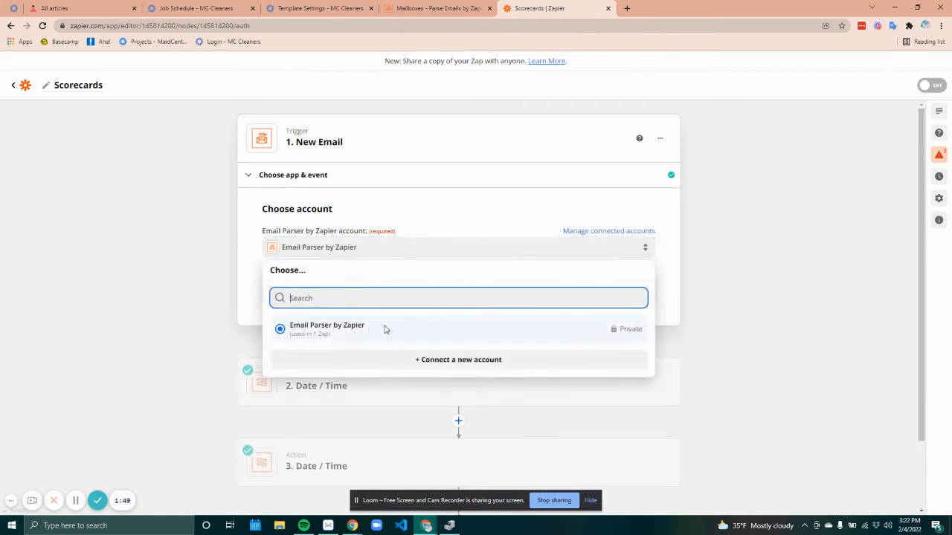
pyautogui.click(336, 324)
pyautogui.click(340, 299)
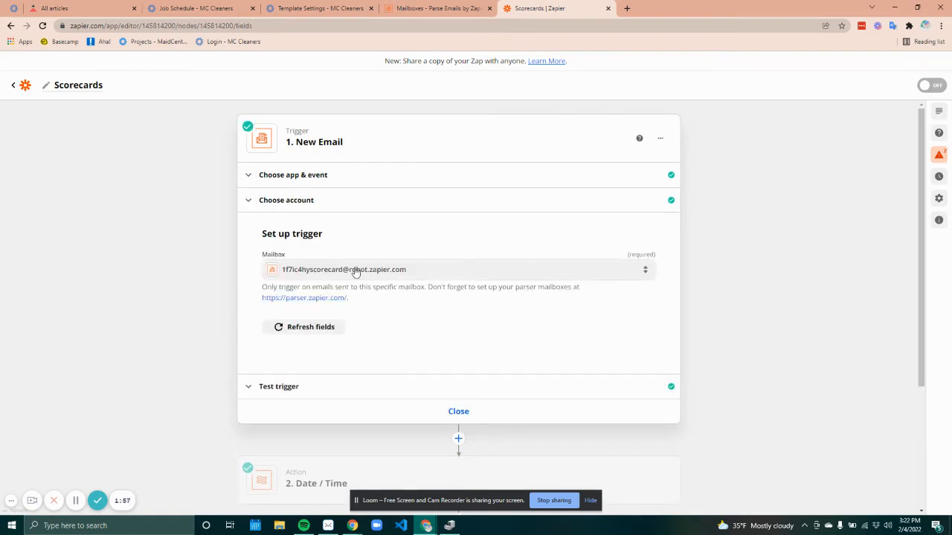
pyautogui.click(354, 270)
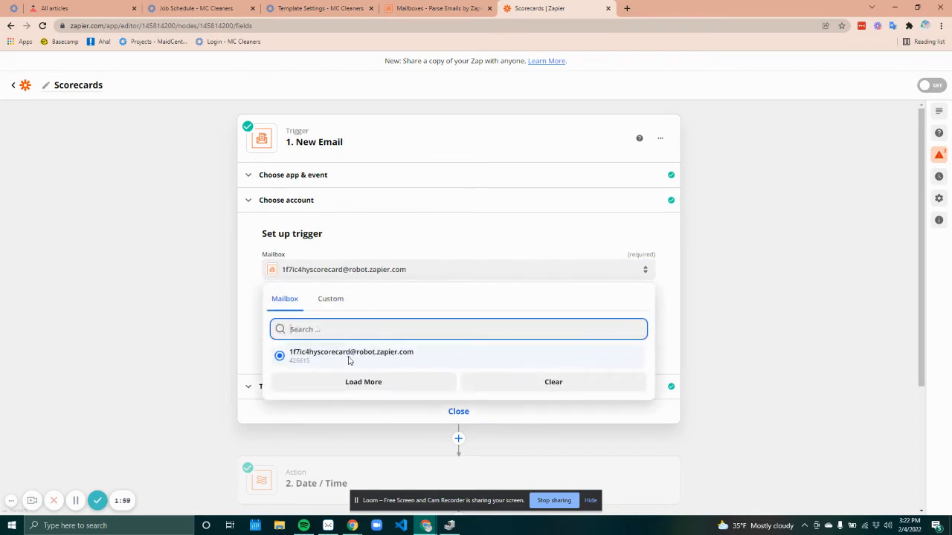
pyautogui.click(341, 355)
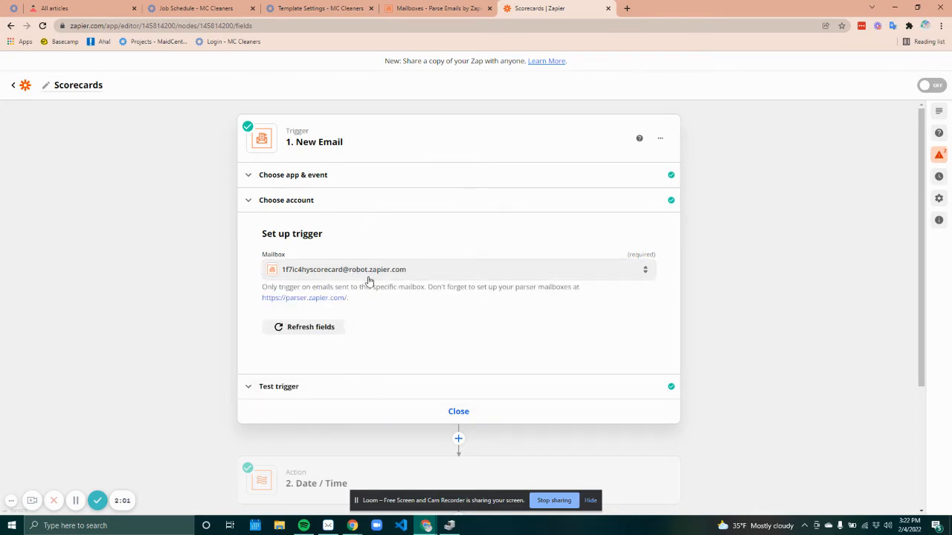
pyautogui.click(458, 412)
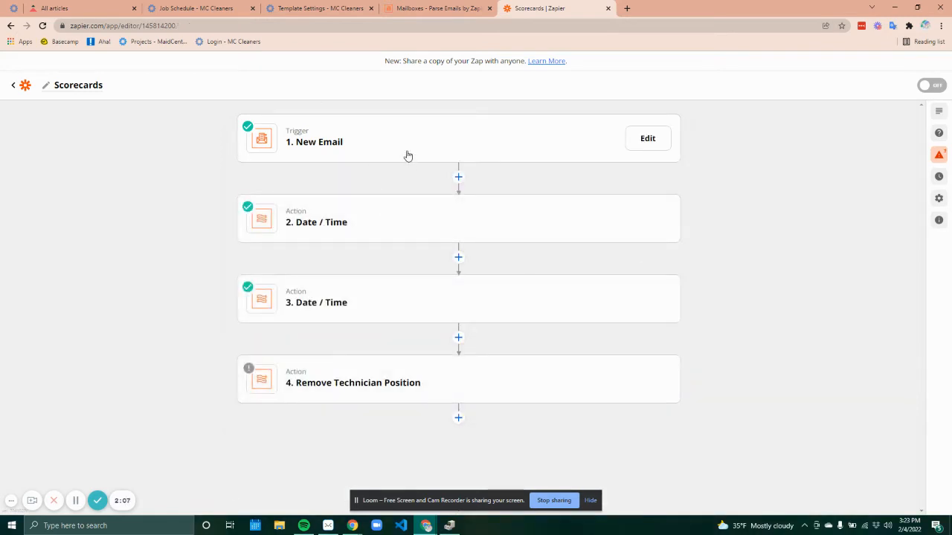
# Review the first Date / Time action's app and event, its response date formatting settings, and its test output
pyautogui.click(420, 223)
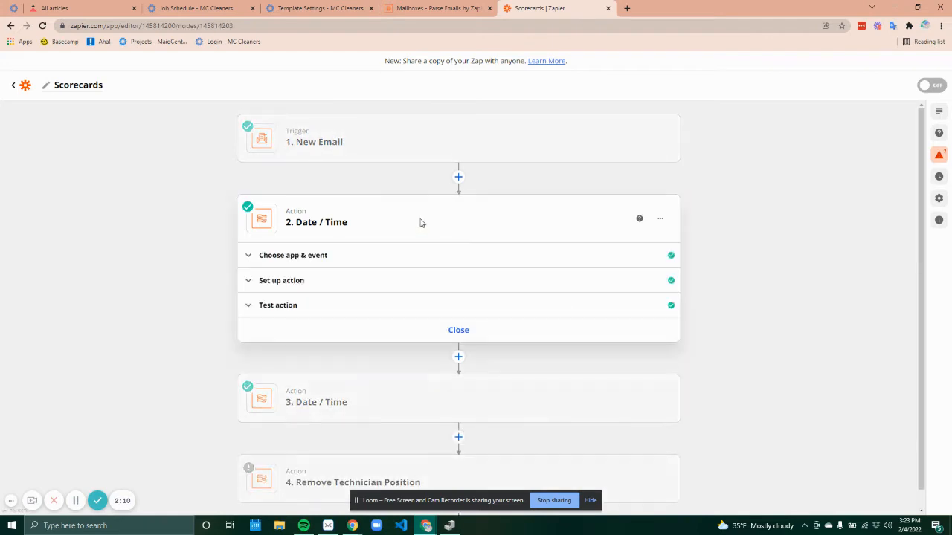
pyautogui.click(342, 261)
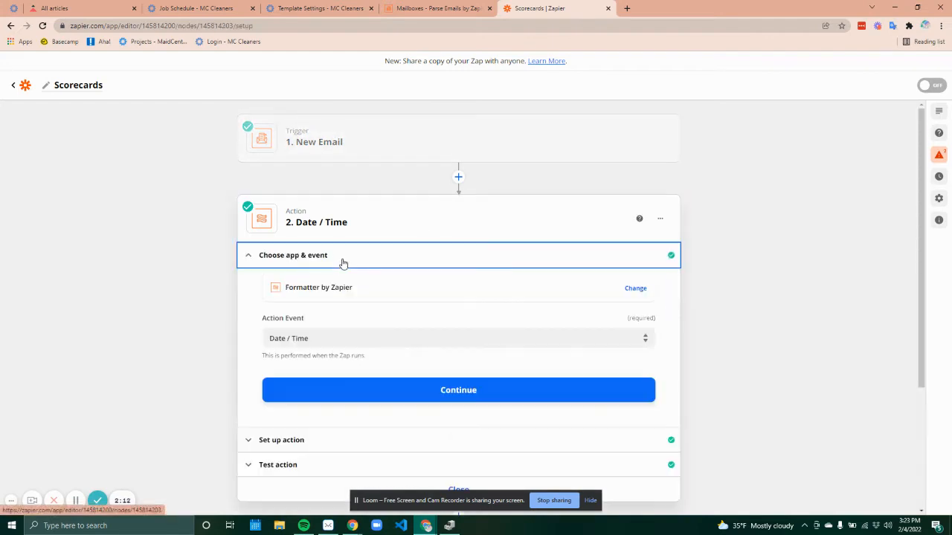
pyautogui.click(327, 443)
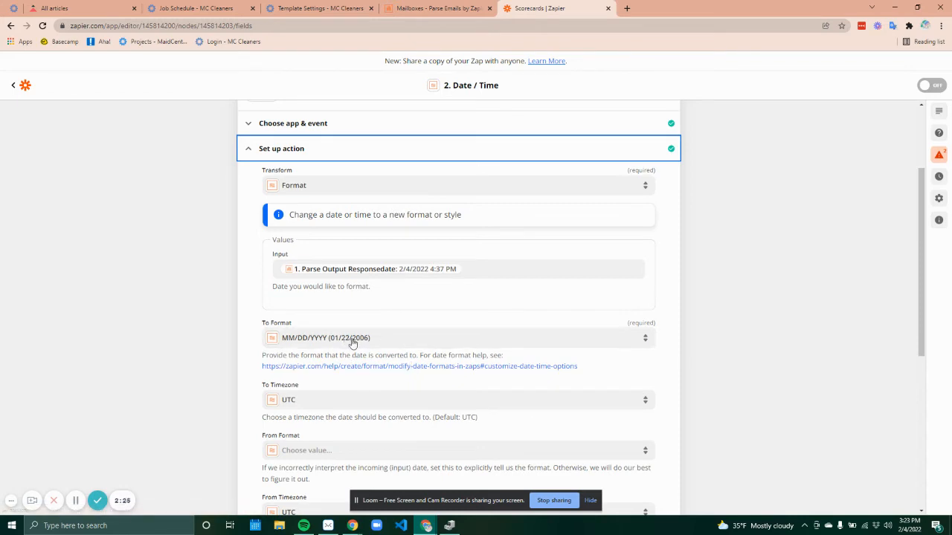
pyautogui.scroll(-2, 356, 341)
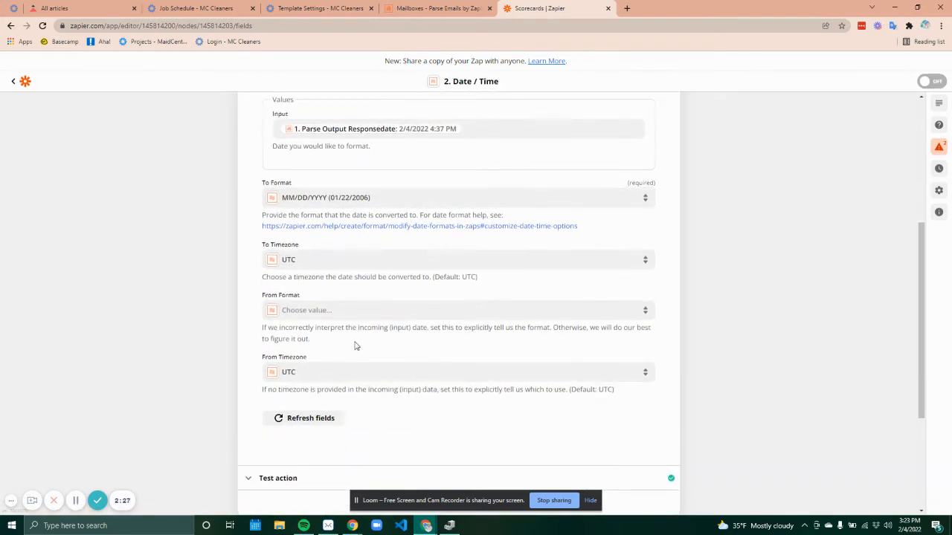
pyautogui.scroll(-1, 294, 432)
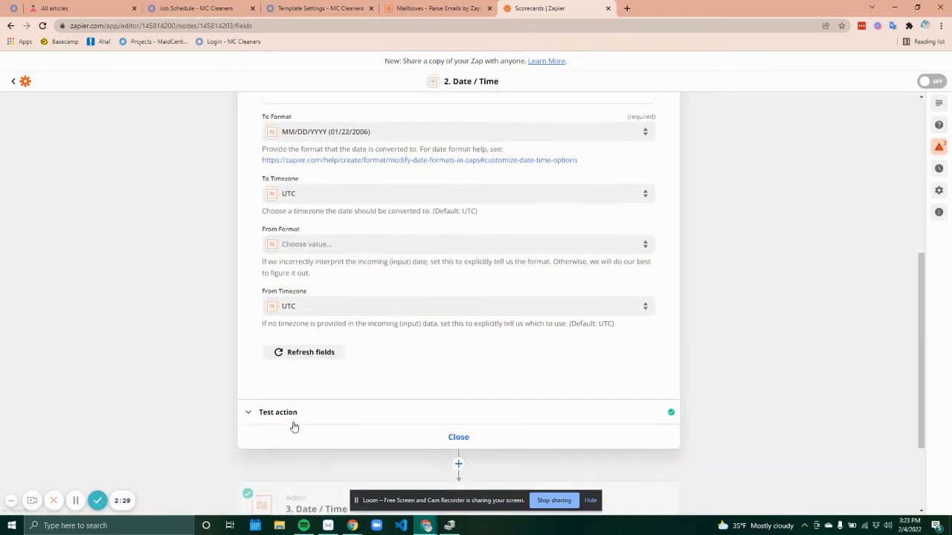
pyautogui.click(293, 426)
pyautogui.moveTo(344, 425); pyautogui.dragTo(306, 423)
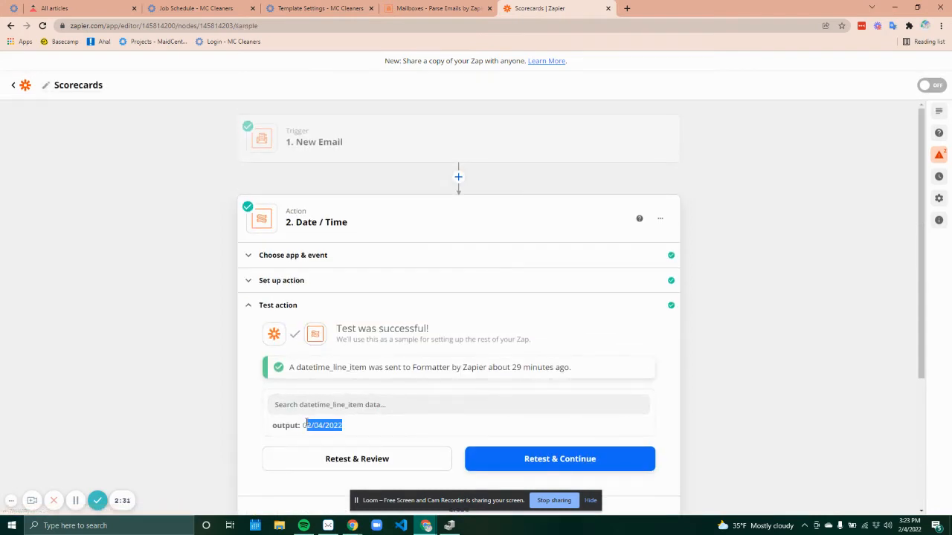
pyautogui.scroll(-3, 283, 424)
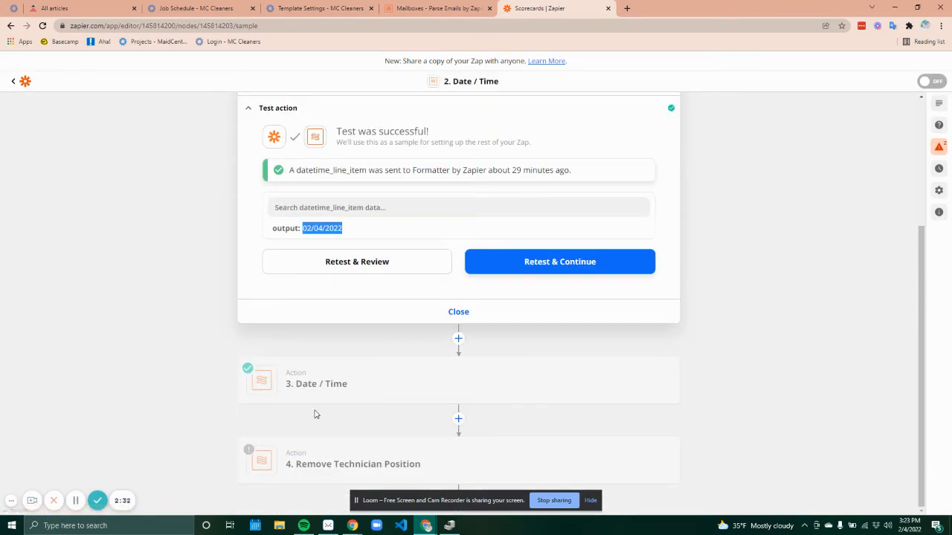
# Review the second Date / Time action's app and event, its job date formatting settings, and its test output
pyautogui.click(408, 395)
pyautogui.click(304, 325)
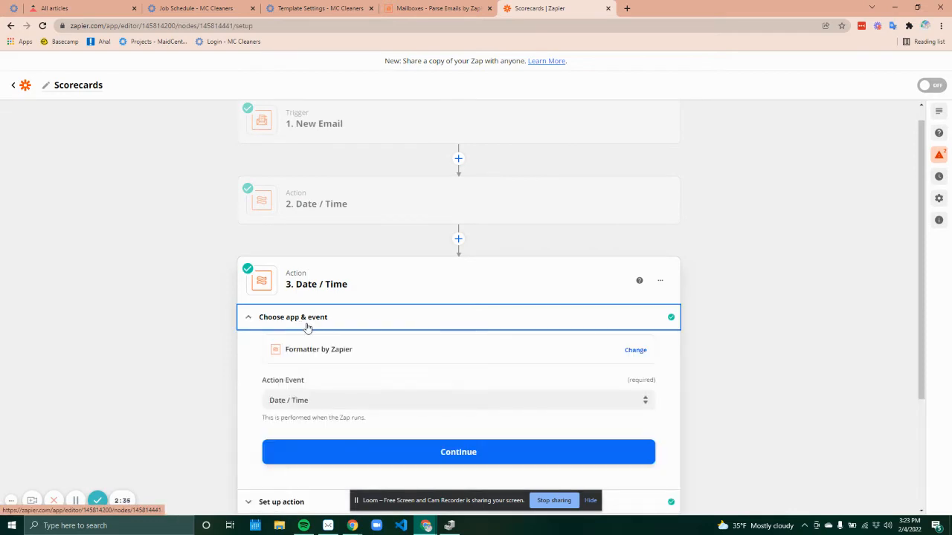
pyautogui.click(315, 342)
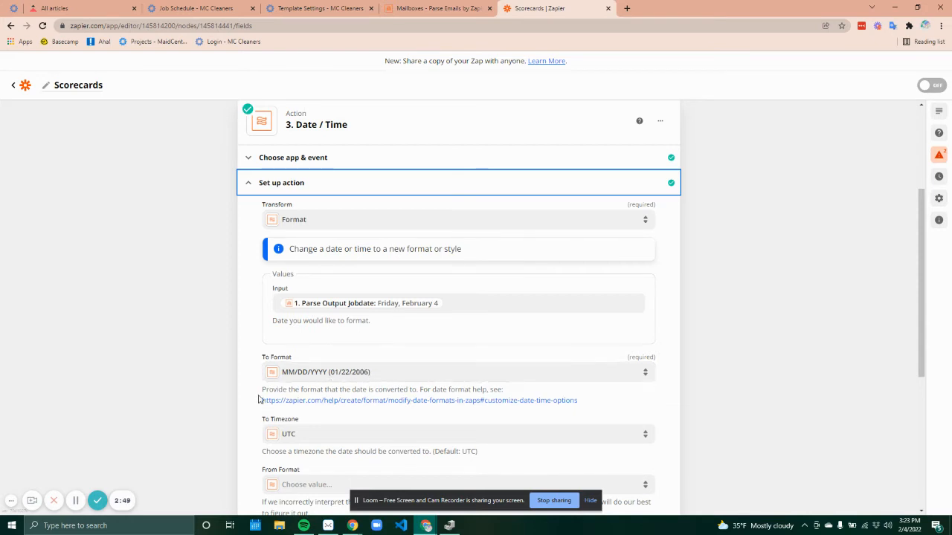
pyautogui.scroll(-1, 252, 398)
pyautogui.scroll(-1, 346, 361)
pyautogui.scroll(-3, 323, 453)
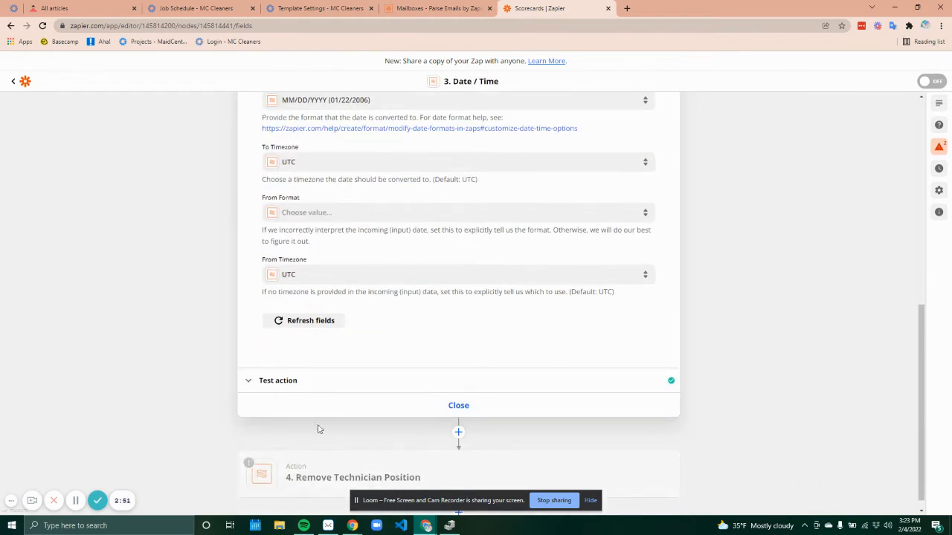
pyautogui.click(303, 382)
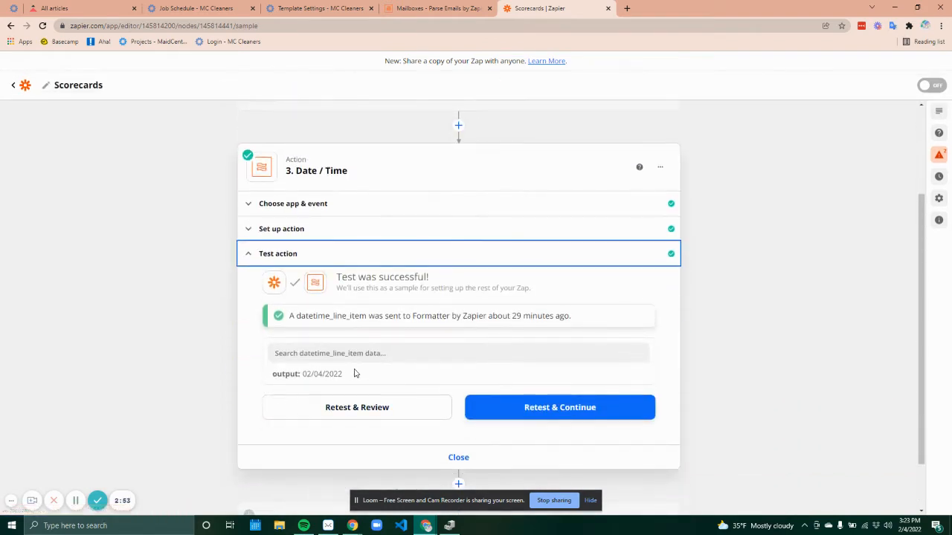
pyautogui.moveTo(354, 373); pyautogui.dragTo(297, 374)
pyautogui.click(310, 374)
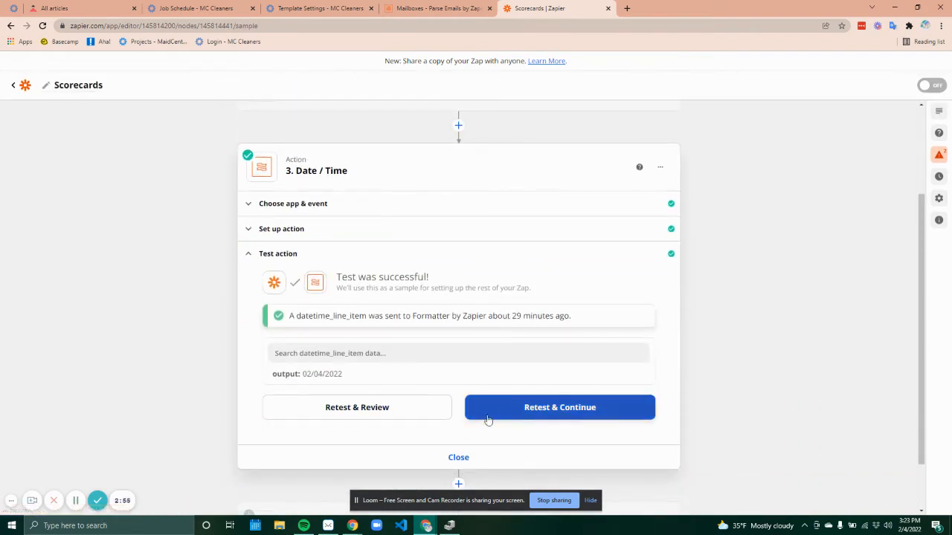
# Open the Remove Technician Position action, and examine the parsed team members in the scorecard mailbox's email history in Email Parser by Zapier
pyautogui.scroll(-1, 483, 421)
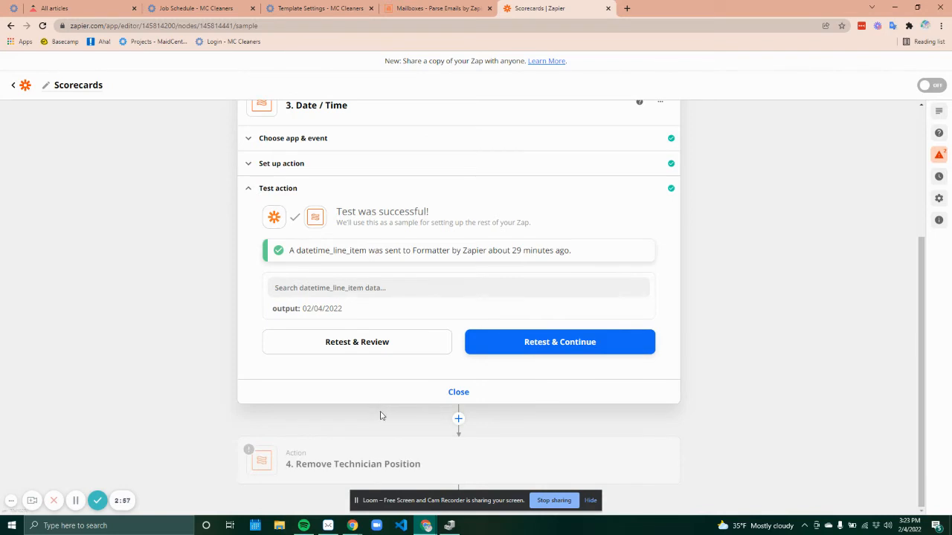
pyautogui.click(314, 460)
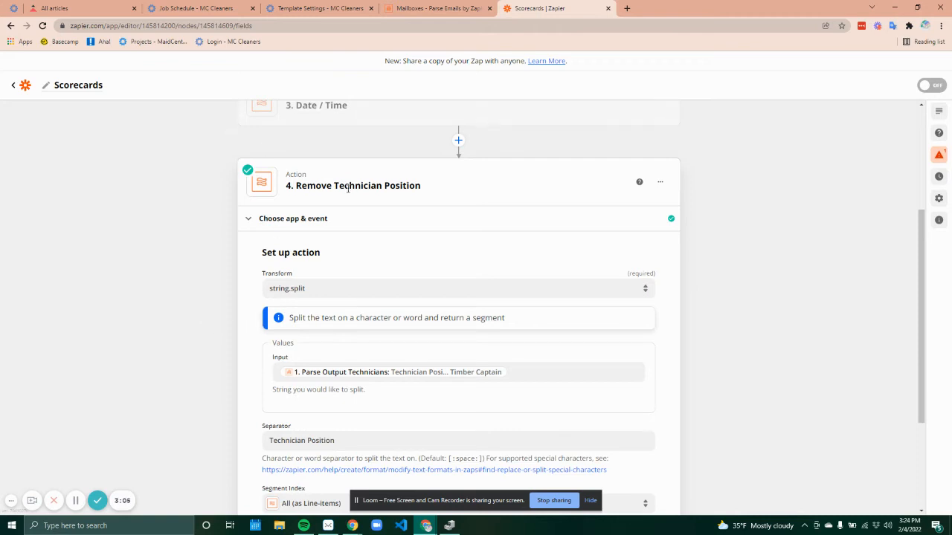
pyautogui.click(461, 8)
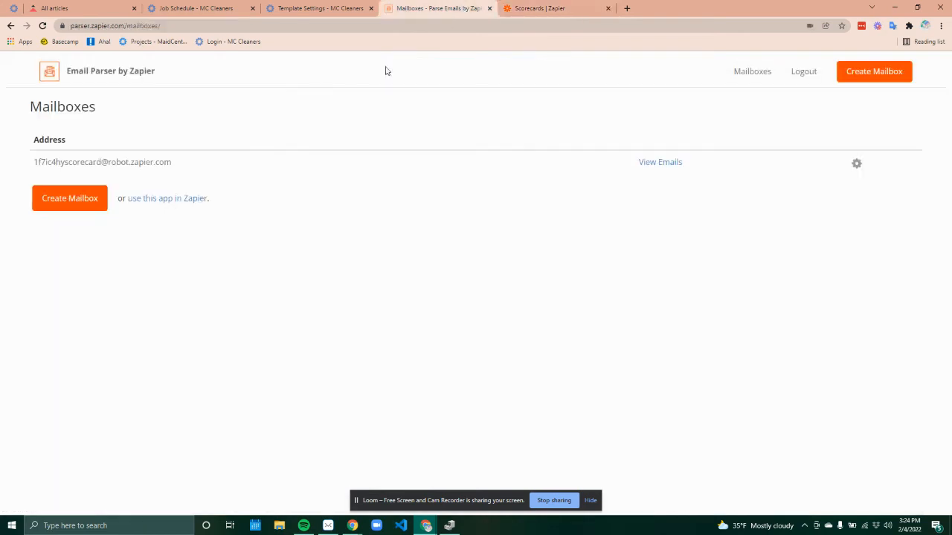
pyautogui.click(669, 162)
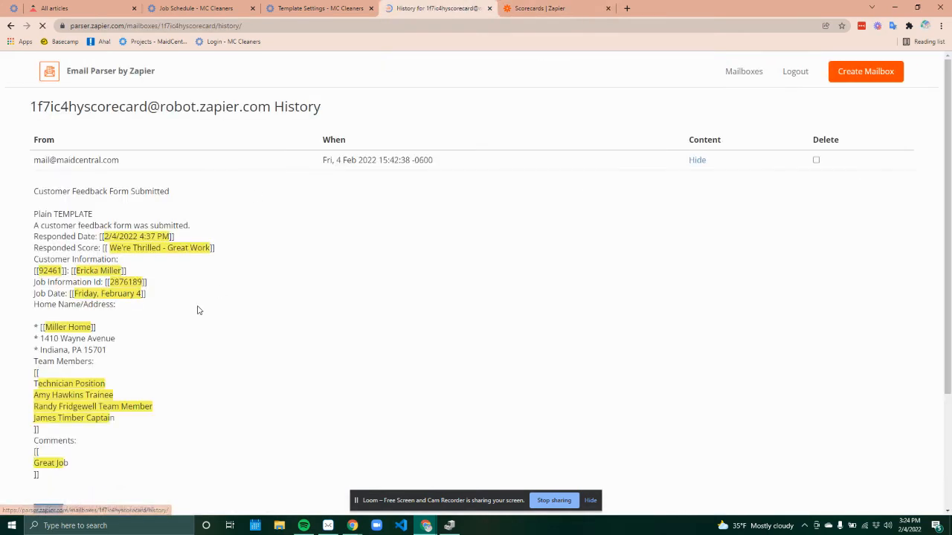
pyautogui.click(113, 416)
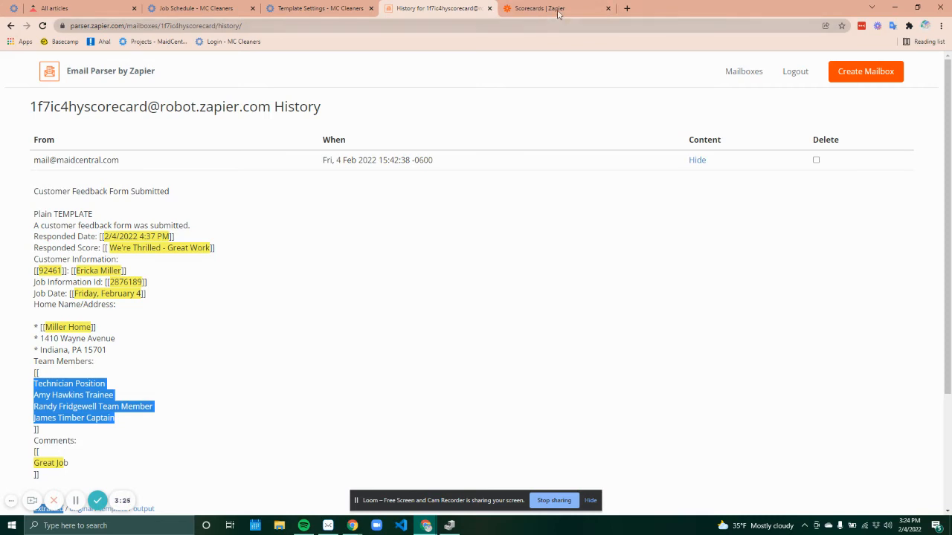
# Return to the Scorecards Zap and set Remove Technician Position to Formatter by Zapier with the Text event, continuing to its setup
pyautogui.click(590, 6)
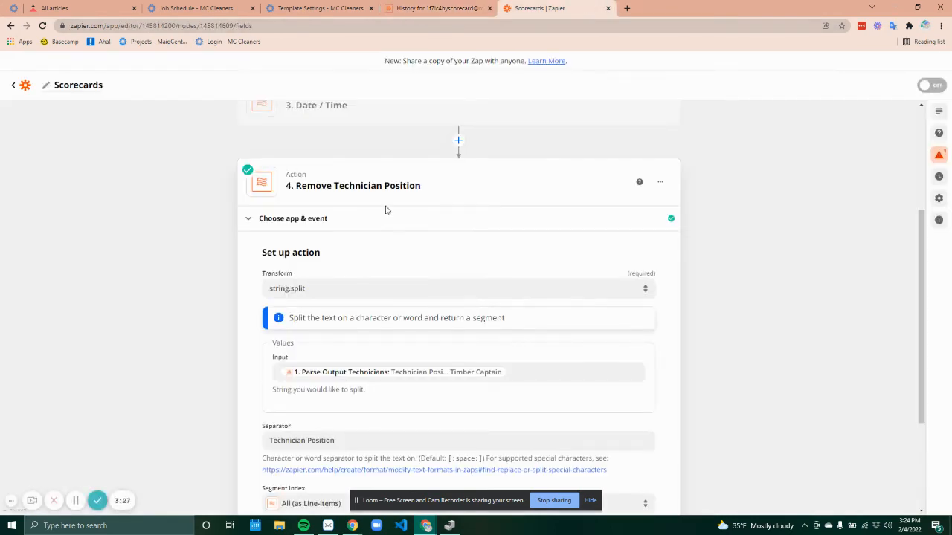
pyautogui.click(318, 222)
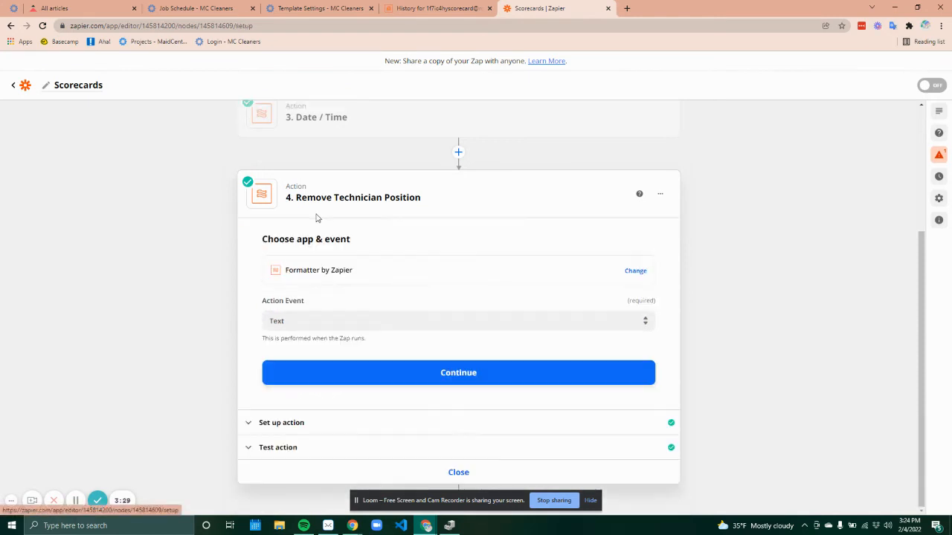
pyautogui.click(341, 272)
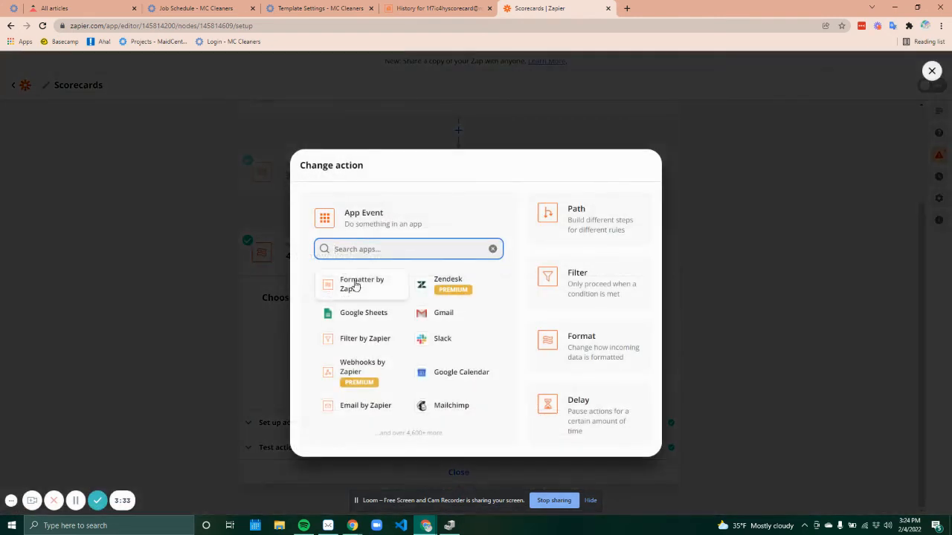
pyautogui.click(357, 284)
pyautogui.click(308, 394)
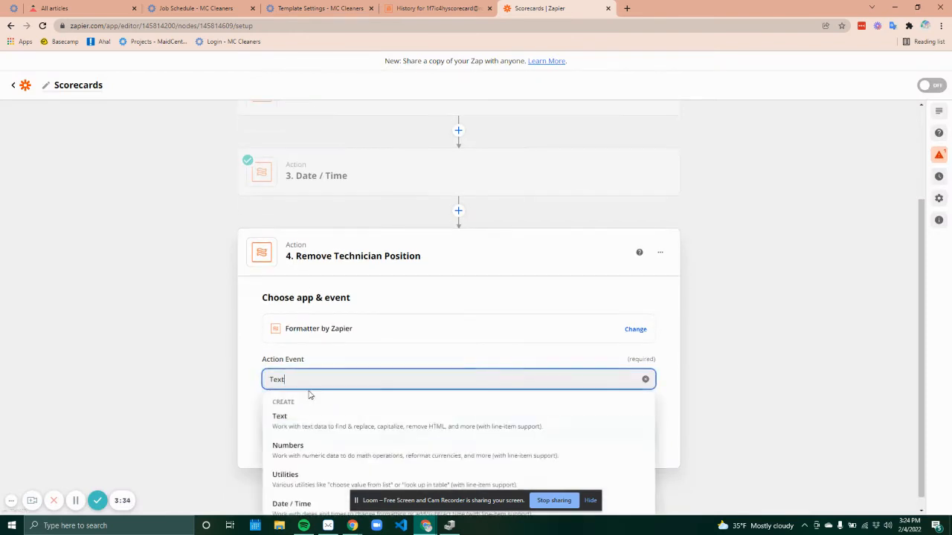
pyautogui.click(276, 423)
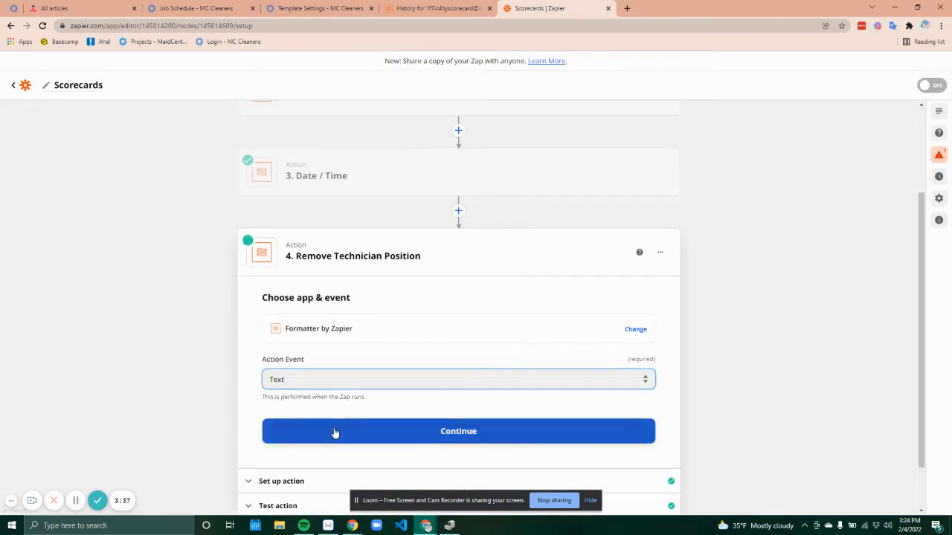
pyautogui.click(333, 432)
# Clear the Transform value of the Remove Technician Position action and reload its setup from the app and event section
pyautogui.scroll(-1, 276, 396)
pyautogui.click(314, 285)
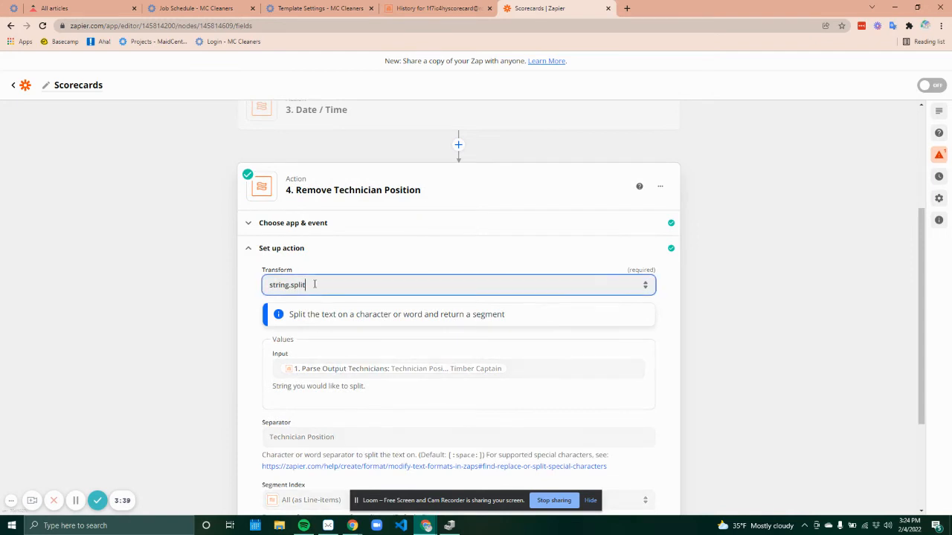
pyautogui.click(357, 289)
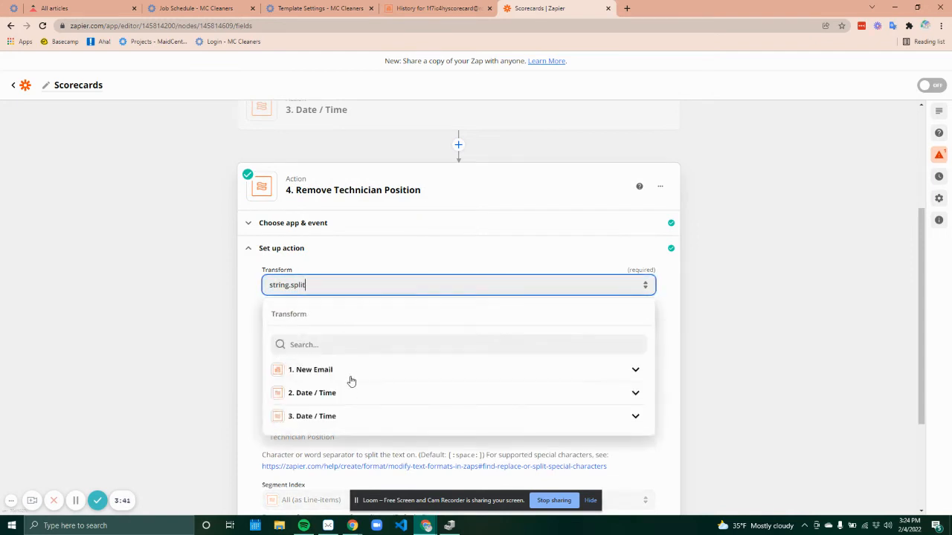
pyautogui.moveTo(314, 285); pyautogui.dragTo(236, 285)
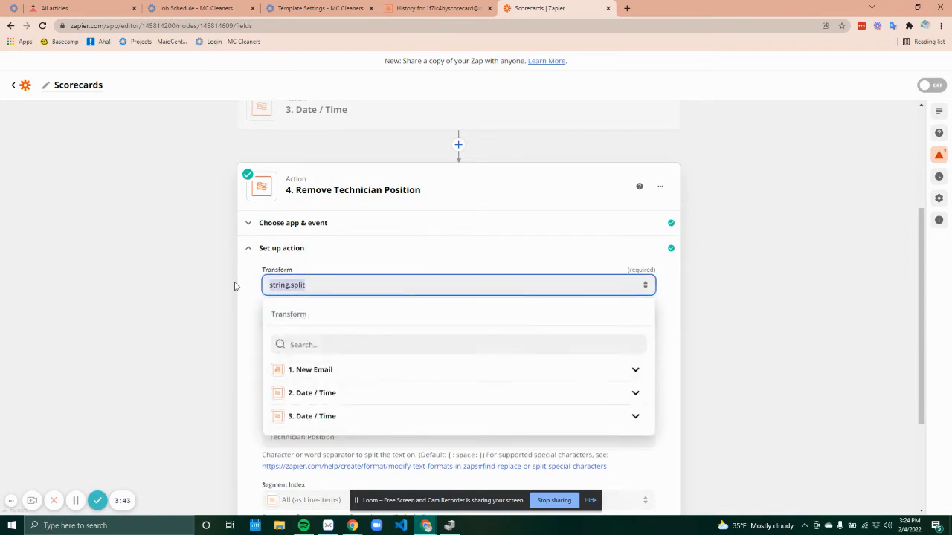
pyautogui.press('BackSpace')
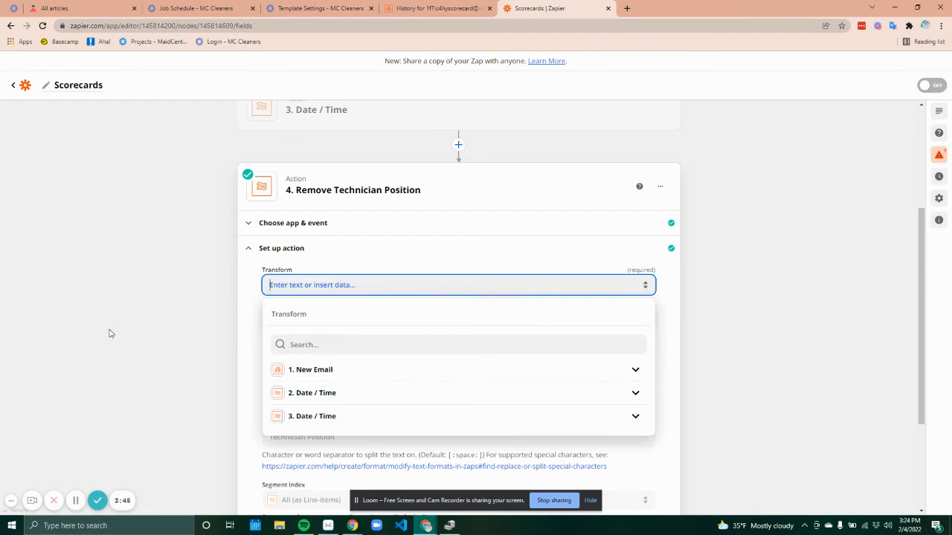
pyautogui.click(452, 246)
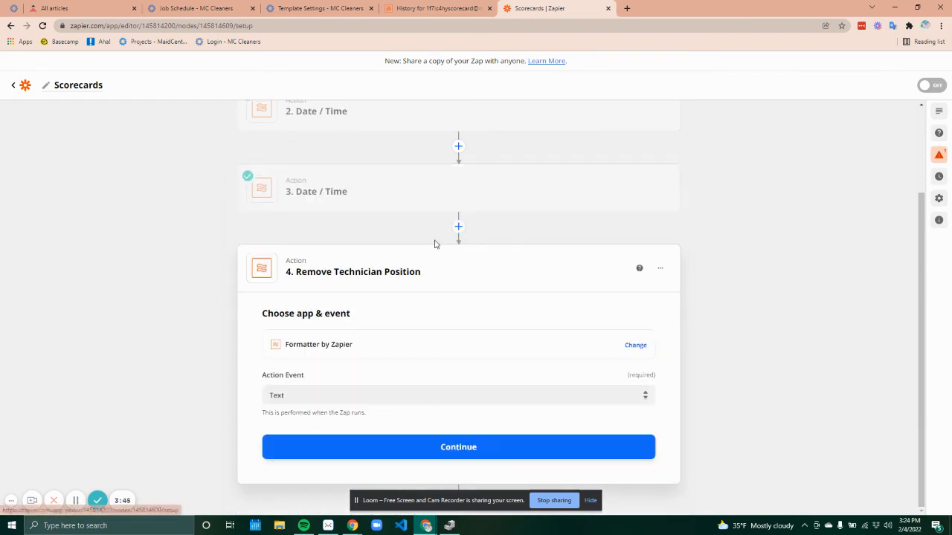
pyautogui.click(357, 446)
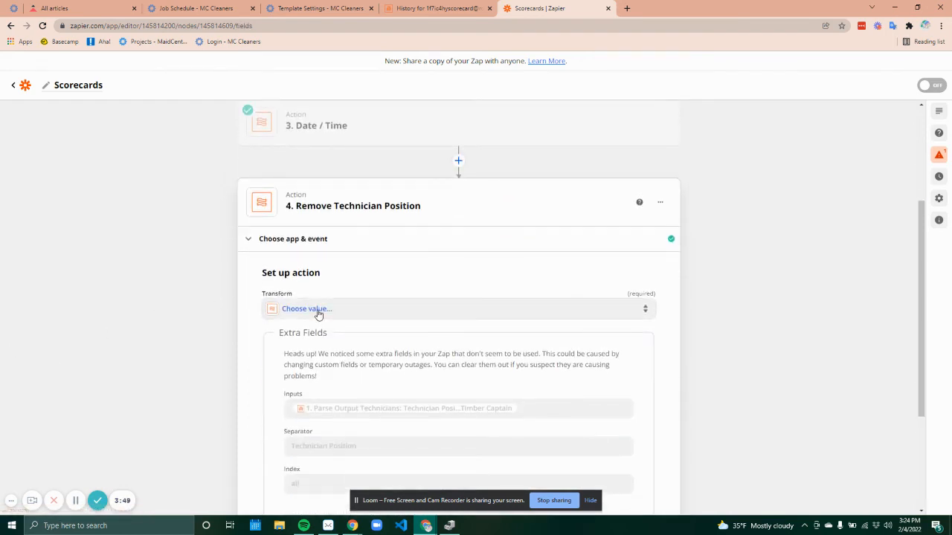
# Set the Remove Technician Position action's Transform to Split Text
pyautogui.click(319, 311)
pyautogui.scroll(-2, 719, 312)
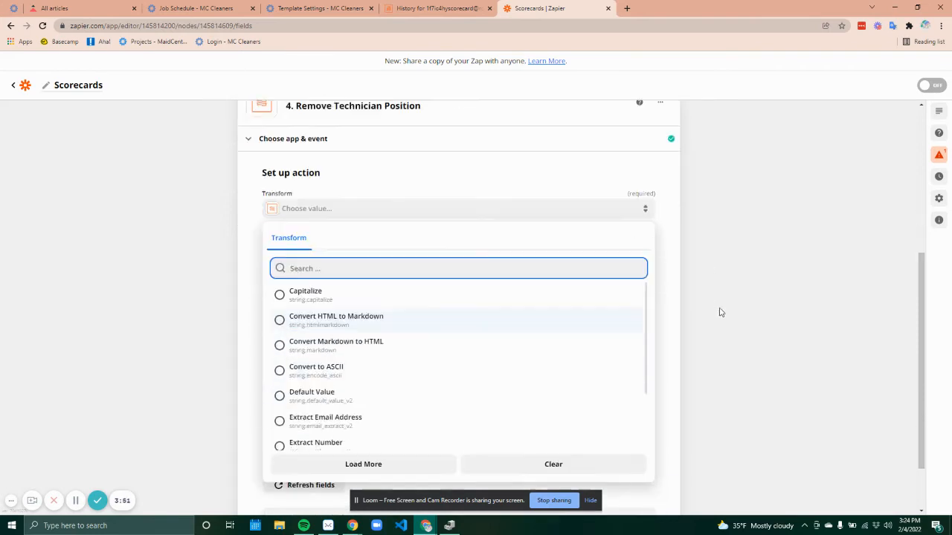
pyautogui.scroll(-1, 718, 312)
pyautogui.scroll(-5, 501, 289)
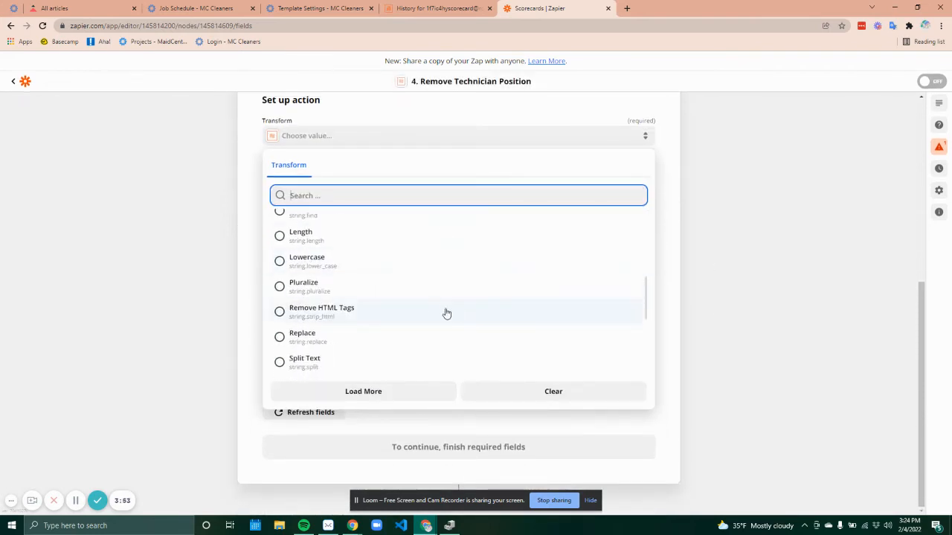
pyautogui.scroll(-2, 446, 313)
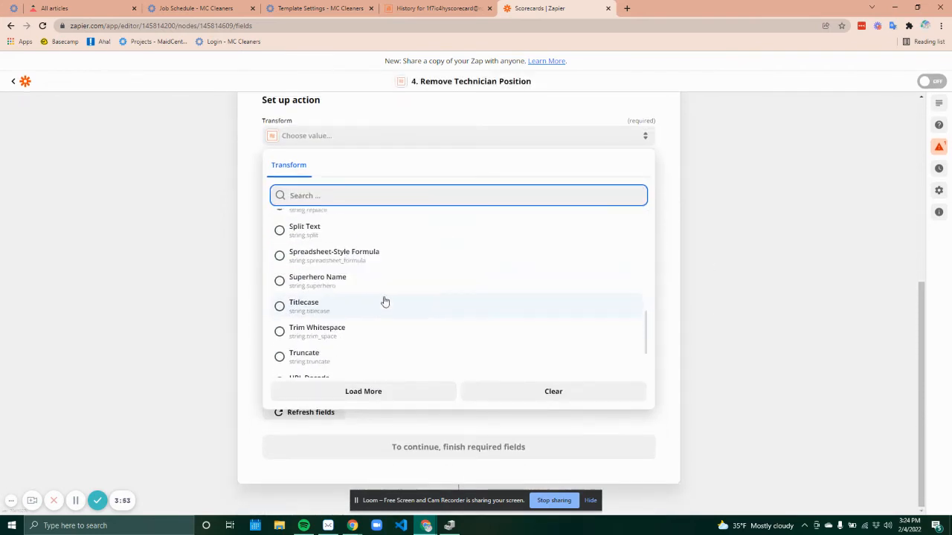
pyautogui.click(380, 240)
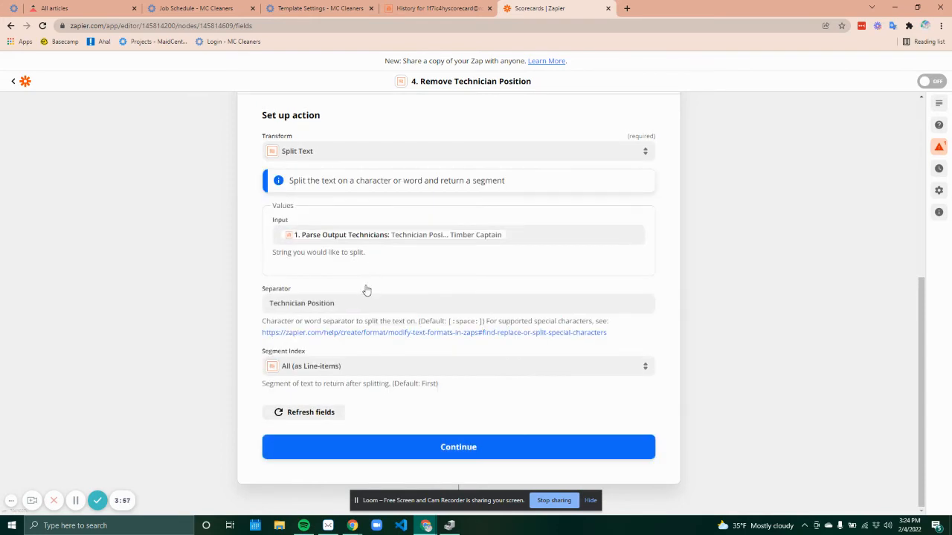
# Look through the text transforms available for the Remove Technician Position action and close the list with Split Text still selected
pyautogui.click(325, 150)
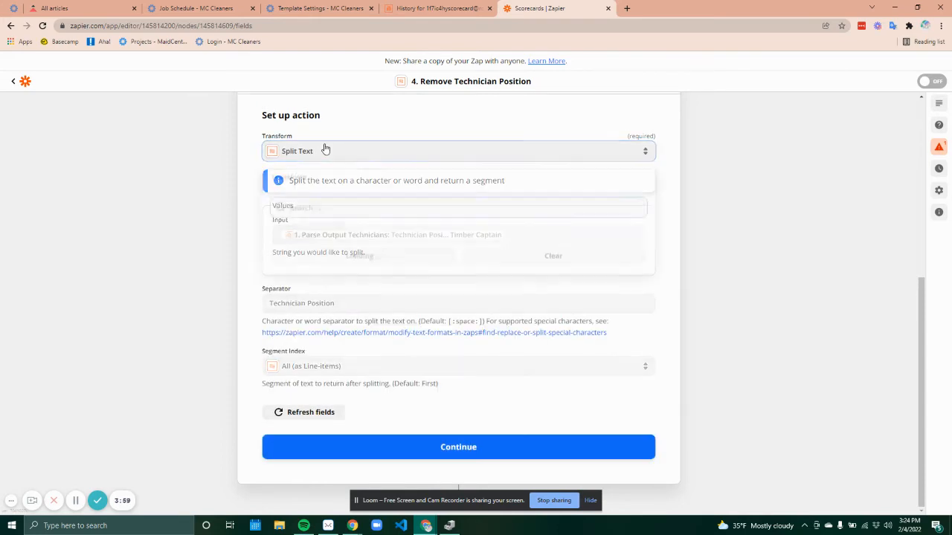
pyautogui.scroll(-3, 430, 327)
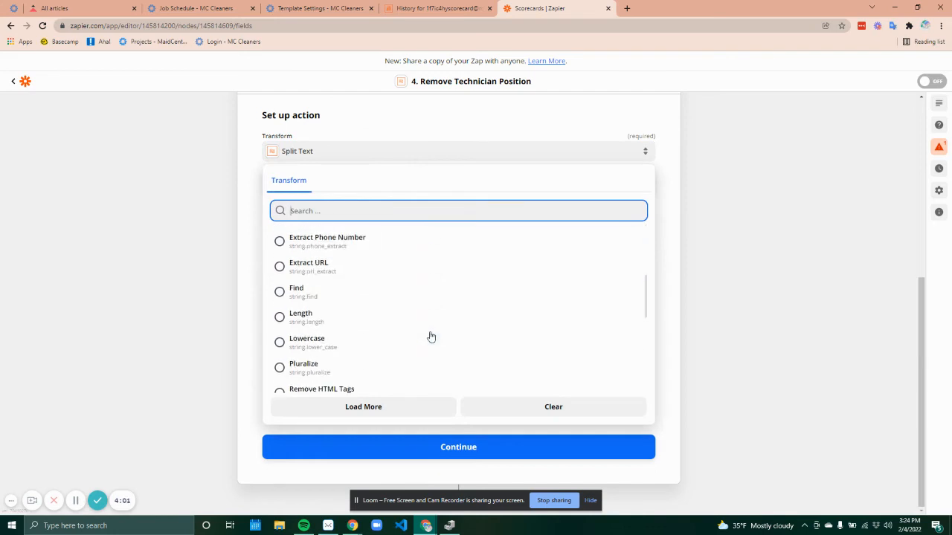
pyautogui.scroll(-1, 430, 337)
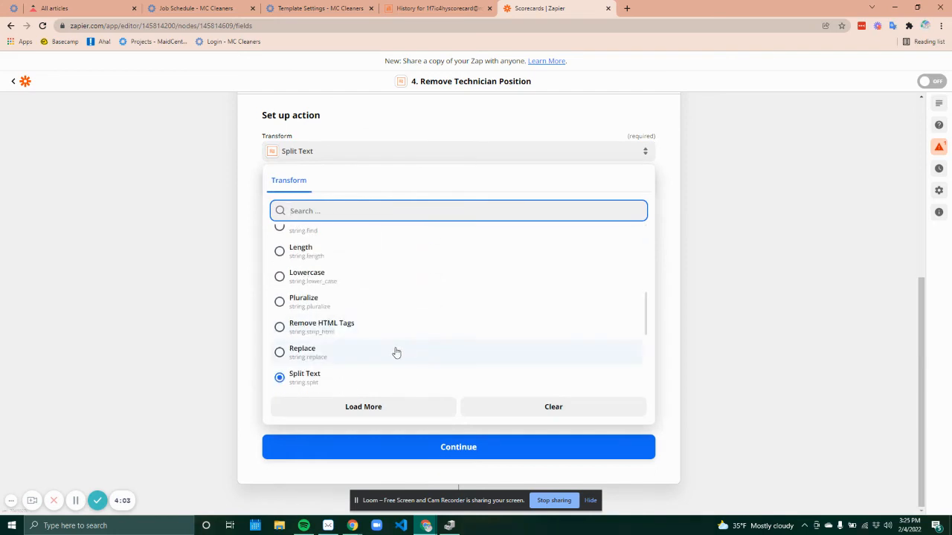
pyautogui.scroll(-2, 385, 355)
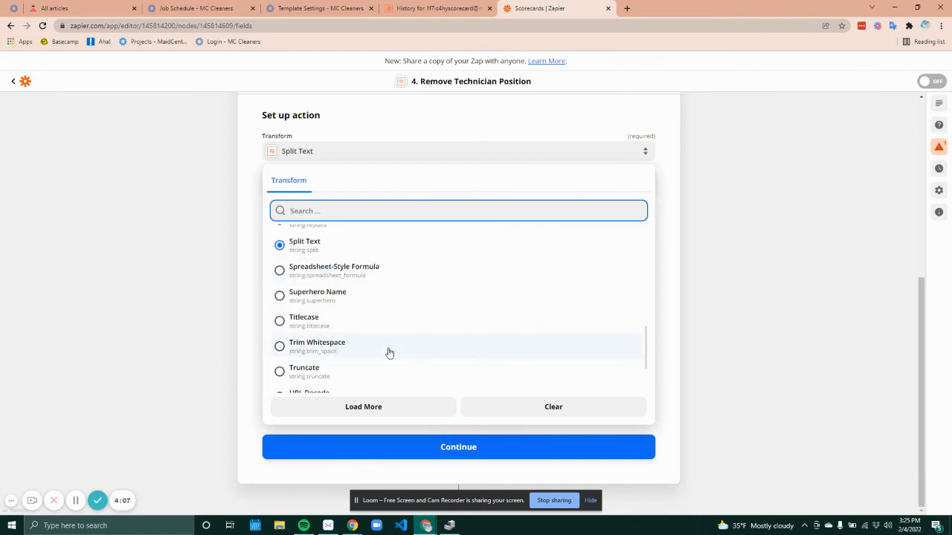
pyautogui.scroll(-2, 388, 353)
pyautogui.scroll(3, 386, 354)
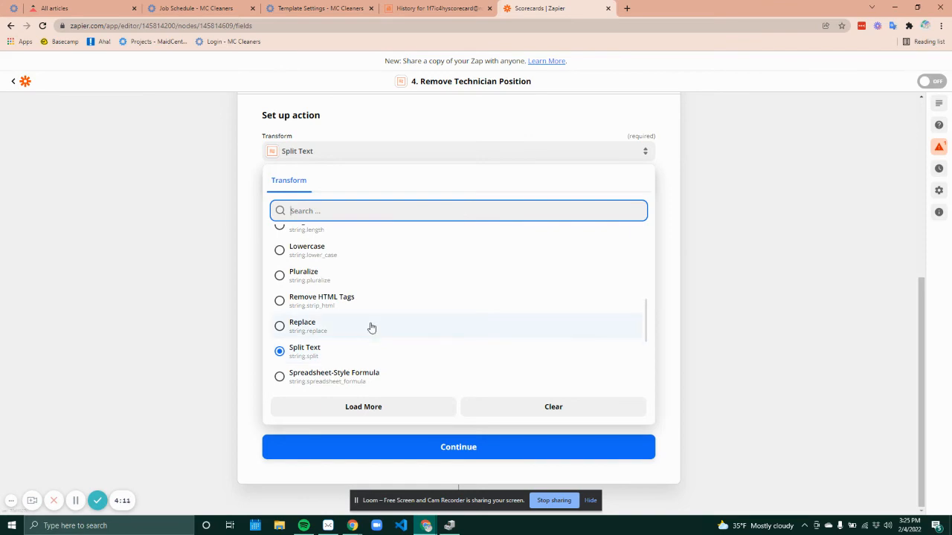
pyautogui.scroll(2, 370, 327)
pyautogui.scroll(3, 371, 328)
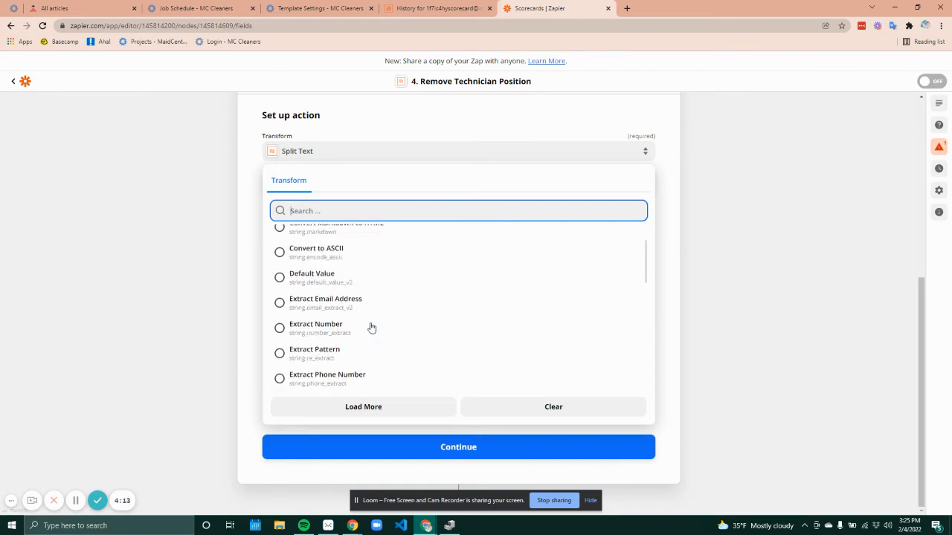
pyautogui.click(215, 259)
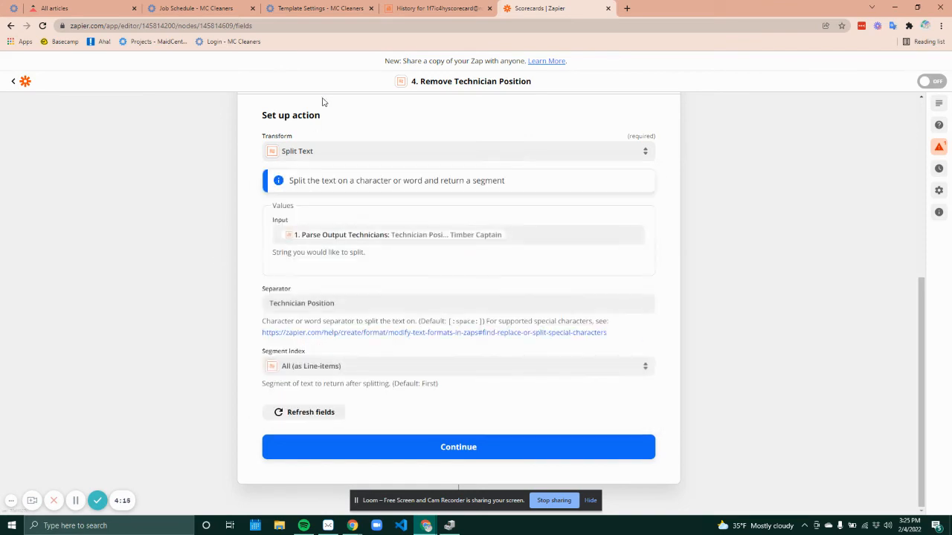
# Search the available data for "output" and insert Parse Output Technicians from the email trigger into the Split Text input
pyautogui.click(341, 236)
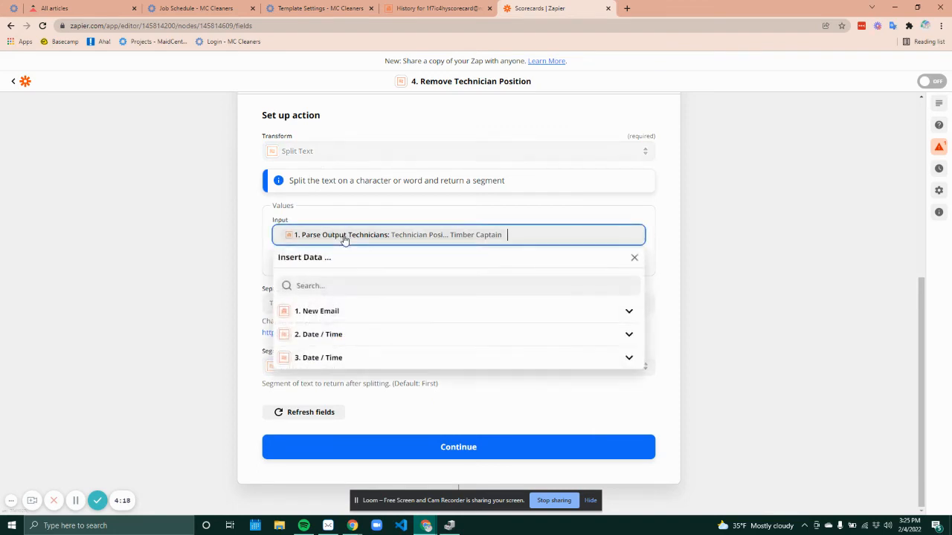
pyautogui.click(337, 284)
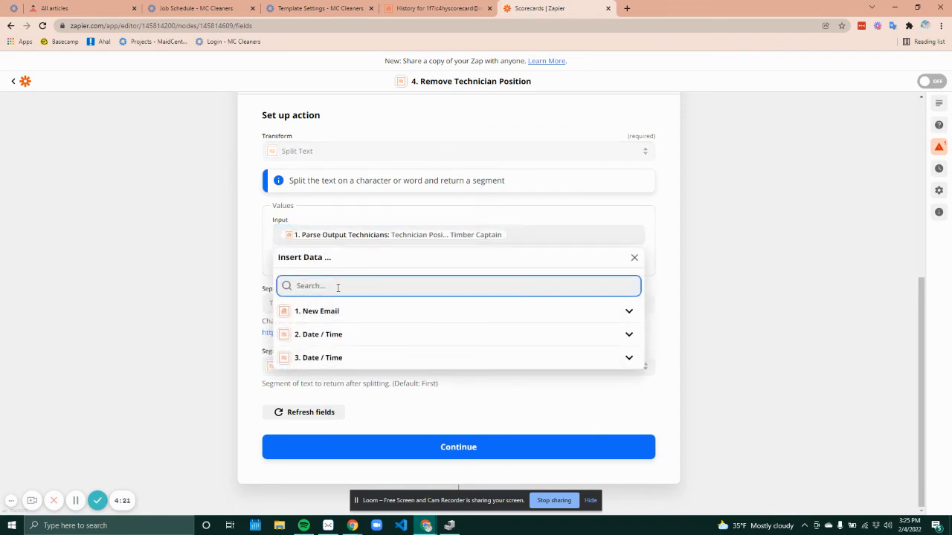
pyautogui.write('outp')
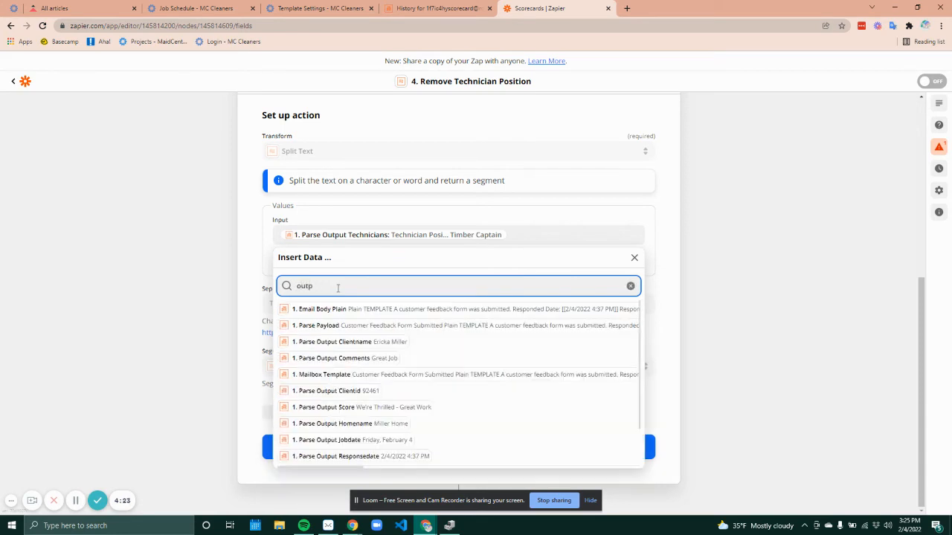
pyautogui.write('ut')
pyautogui.scroll(-1, 446, 431)
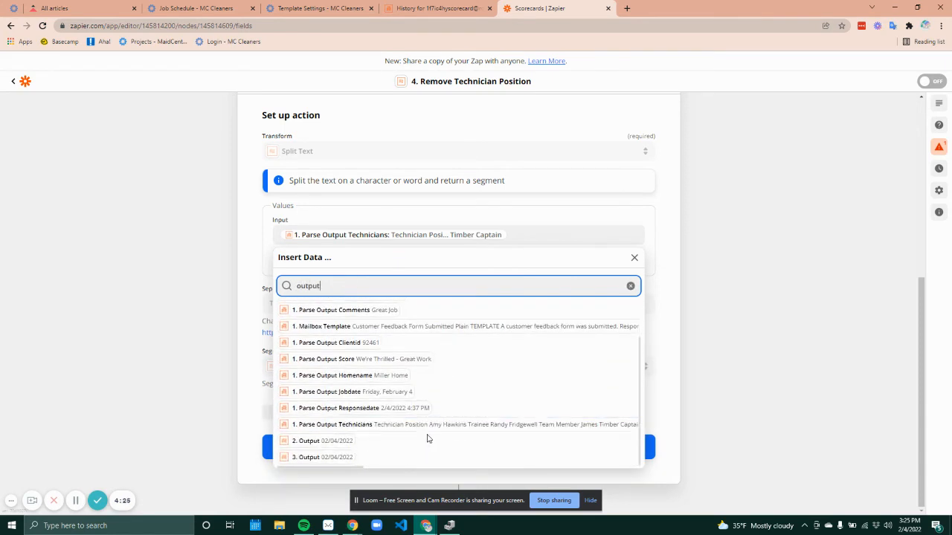
pyautogui.click(364, 425)
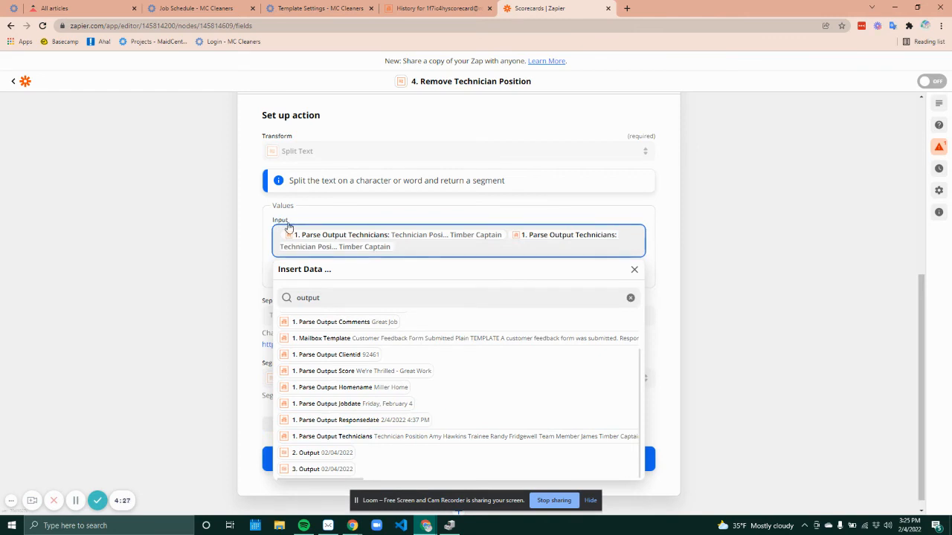
# Remove the duplicate Parse Output Technicians entry from the Split Text input and close the data list
pyautogui.click(425, 244)
pyautogui.press('BackSpace')
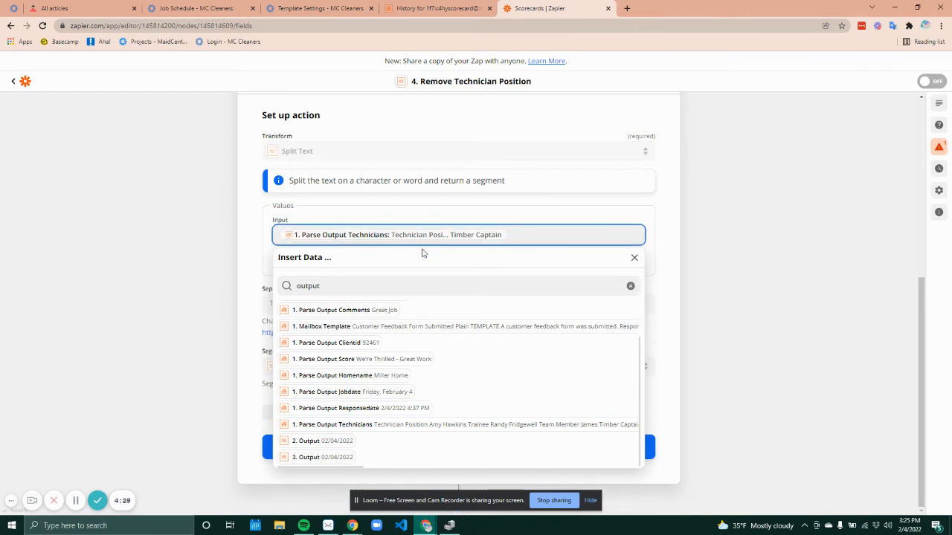
pyautogui.click(156, 249)
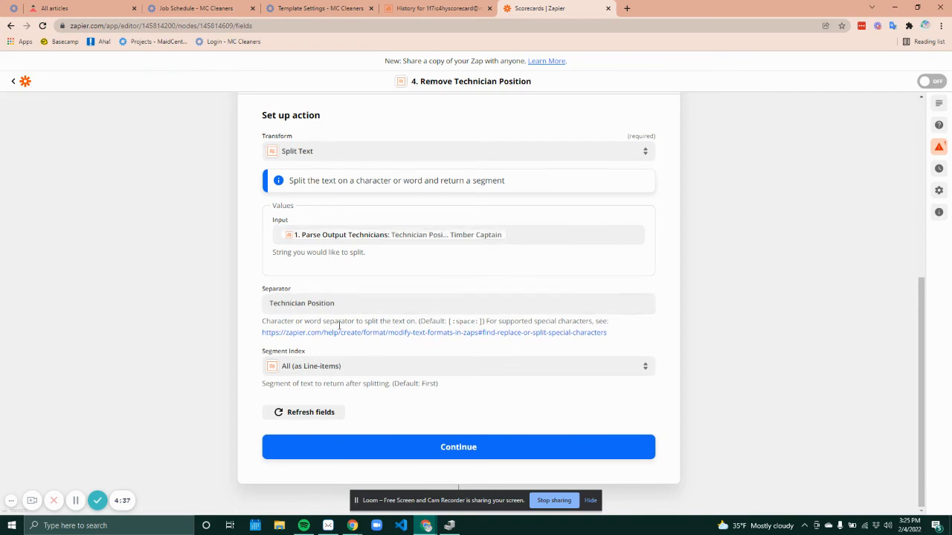
# Look through the Segment Index options and close the list with All (as Line-items) still selected
pyautogui.click(320, 370)
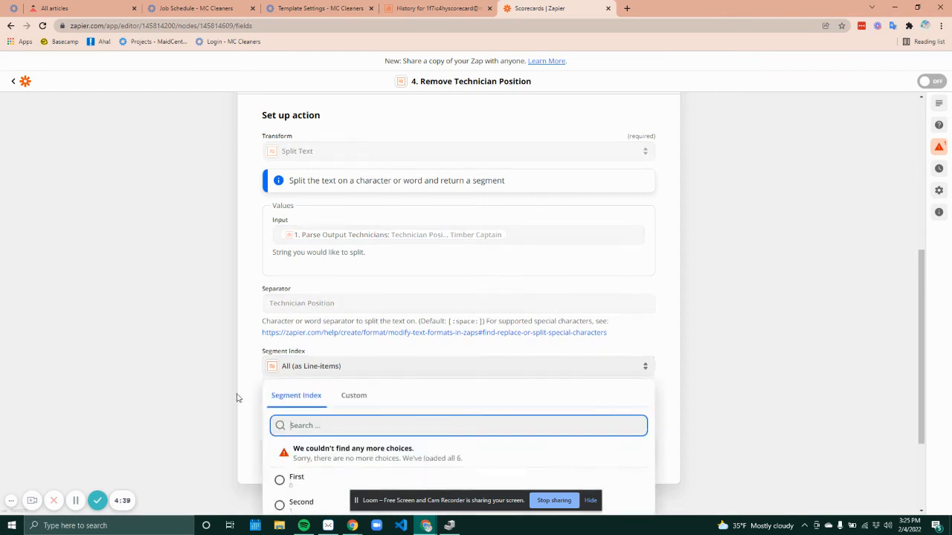
pyautogui.scroll(-2, 304, 405)
pyautogui.click(341, 446)
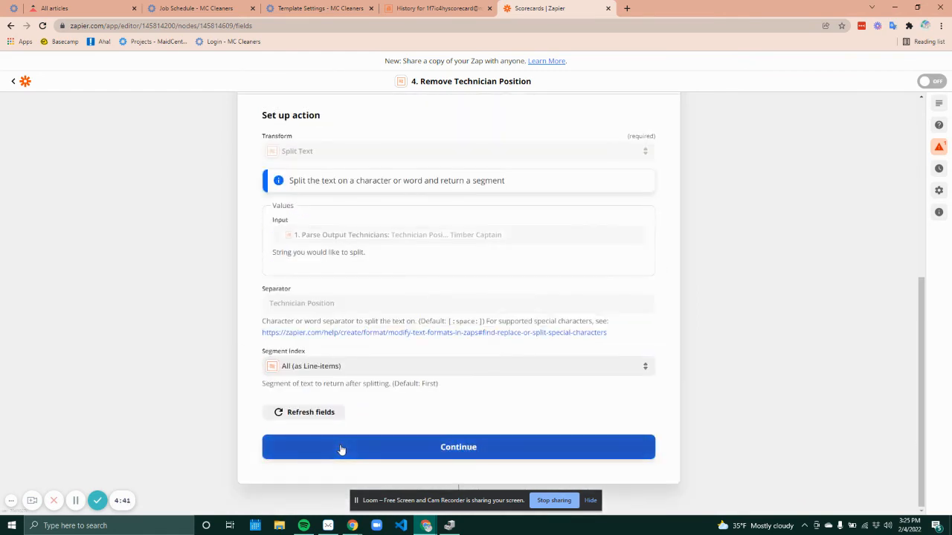
# Retest the Remove Technician Position action to review its split output, and close the action
pyautogui.click(374, 449)
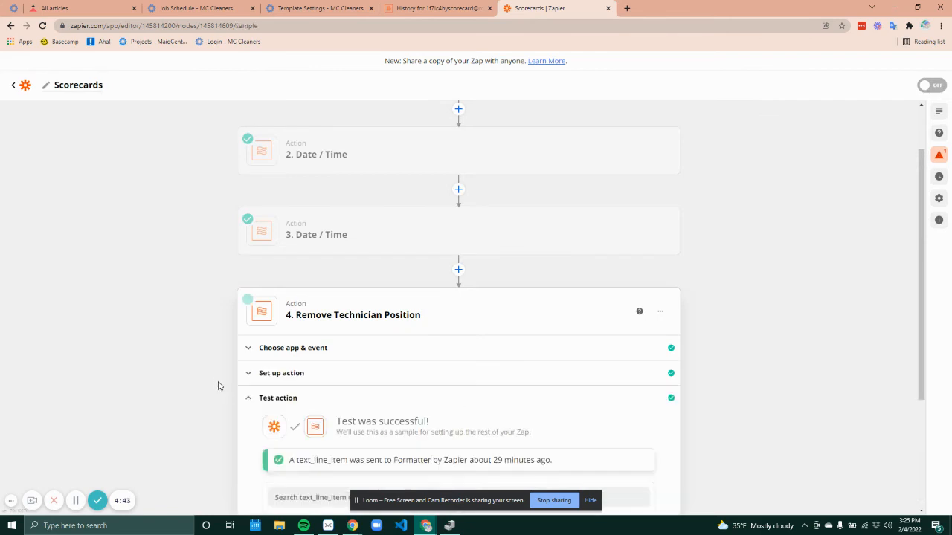
pyautogui.click(316, 428)
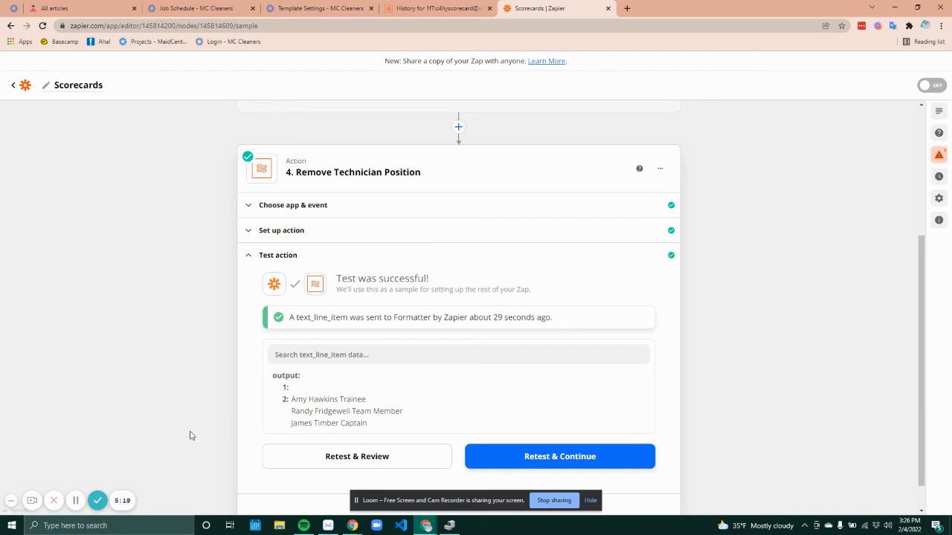
pyautogui.scroll(-1, 238, 401)
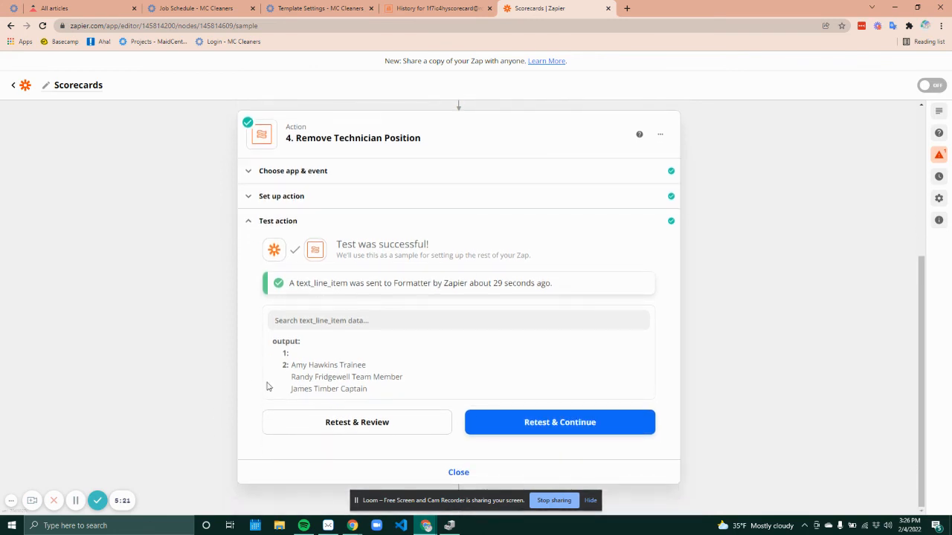
pyautogui.click(462, 474)
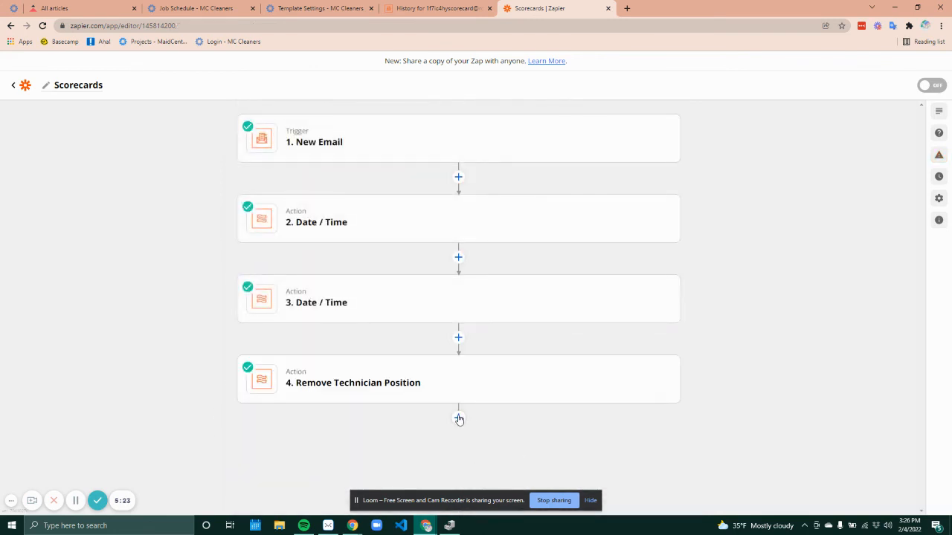
# Add an Airtable action after the Remove Technician Position step
pyautogui.click(458, 419)
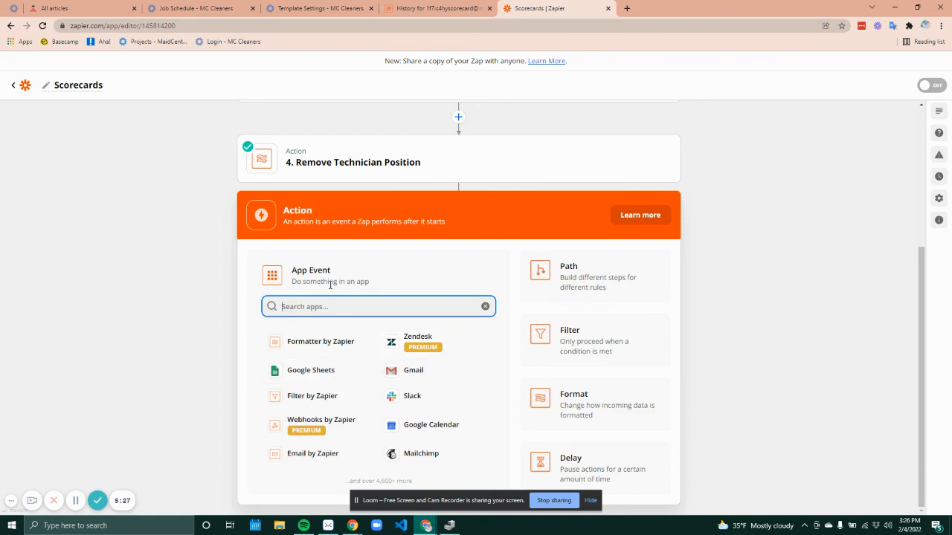
pyautogui.write('airta')
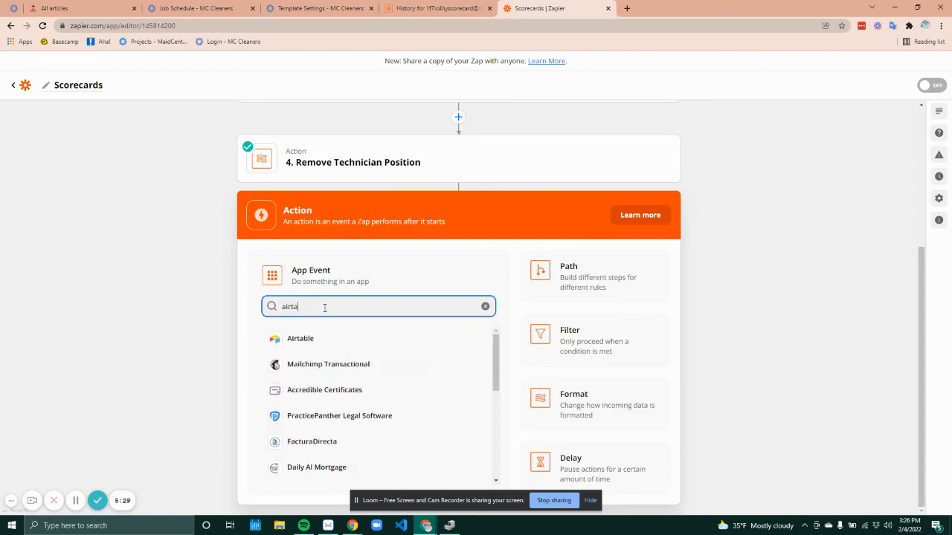
pyautogui.click(320, 343)
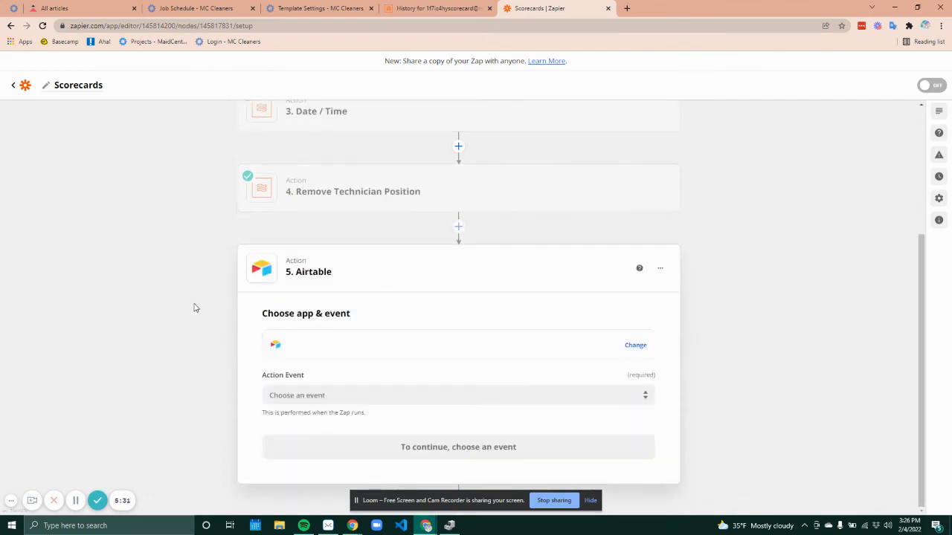
# Set the Airtable action's event to Create Record
pyautogui.click(313, 394)
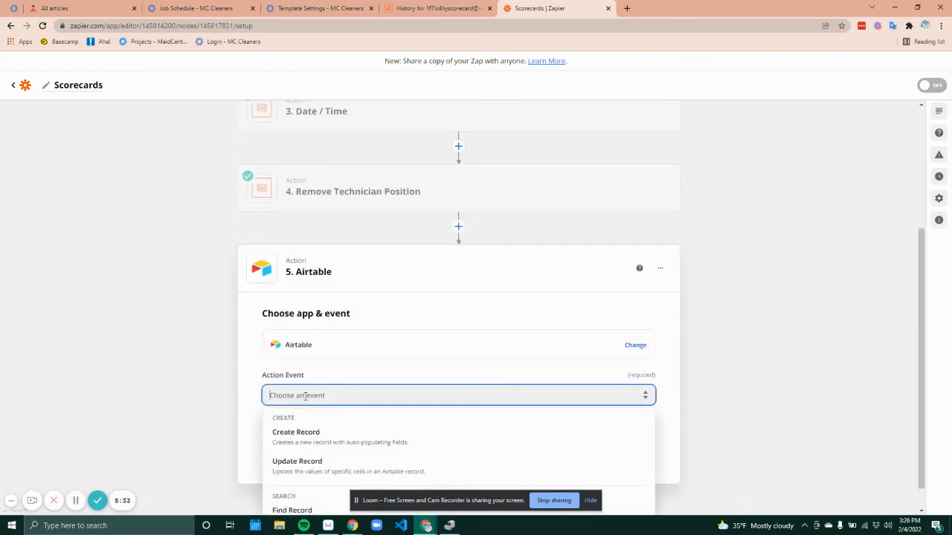
pyautogui.click(311, 464)
pyautogui.click(320, 395)
pyautogui.click(308, 433)
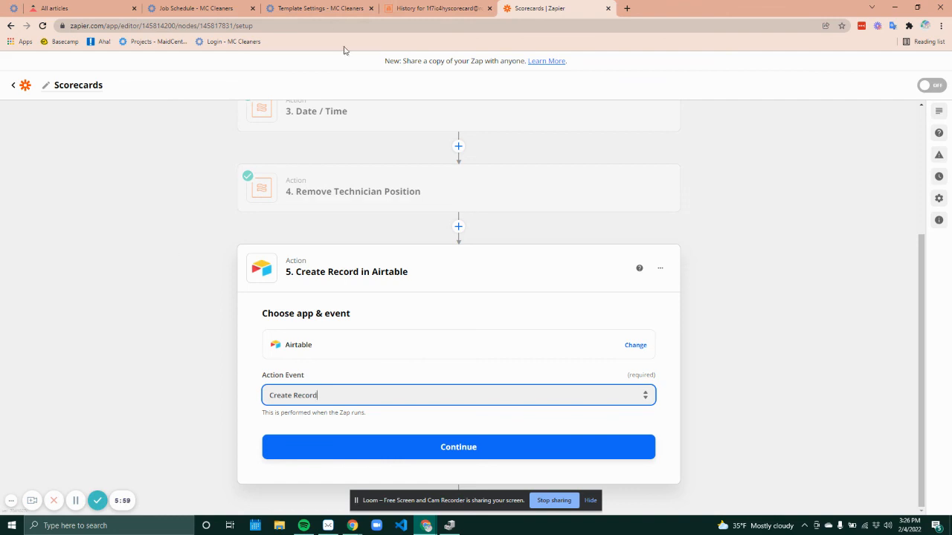
# Switch to the MaidCentral Scorecard Response template settings and show the Company options
pyautogui.click(296, 8)
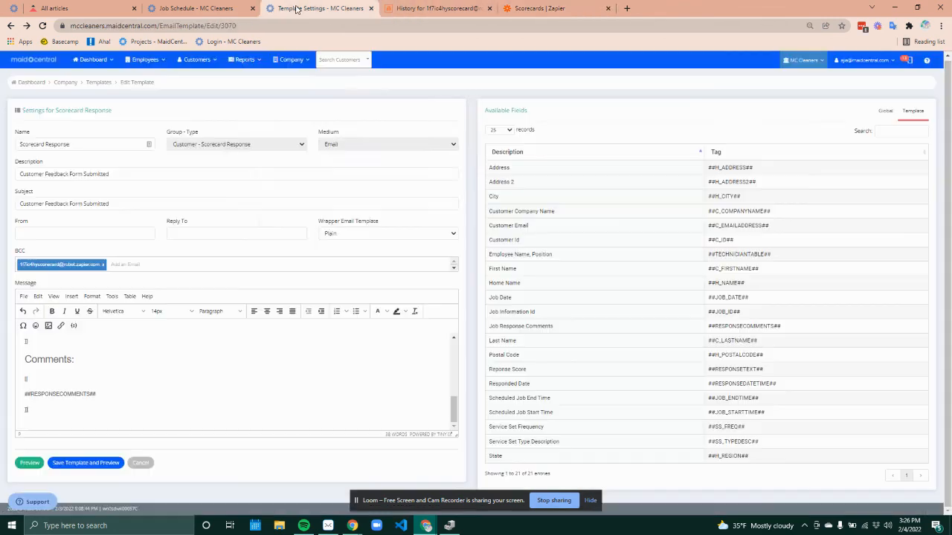
pyautogui.moveTo(291, 59)
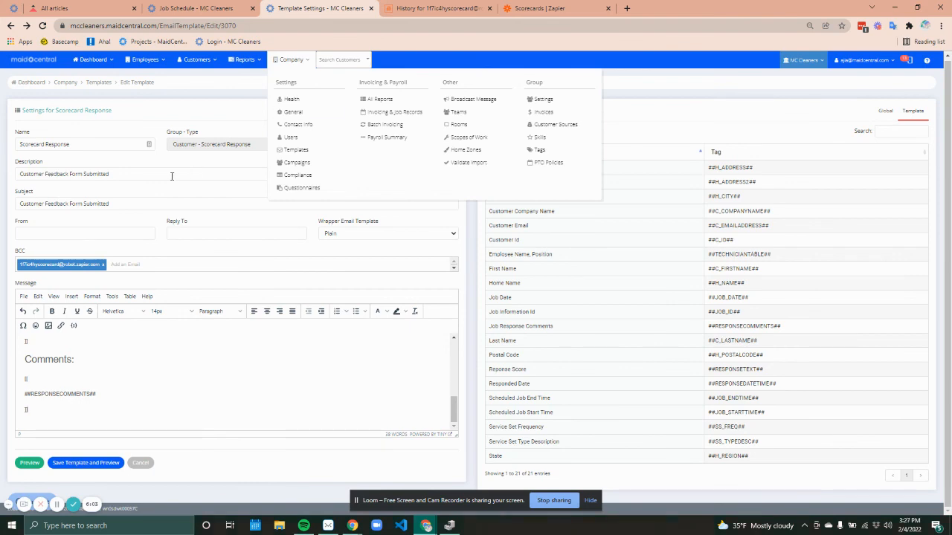